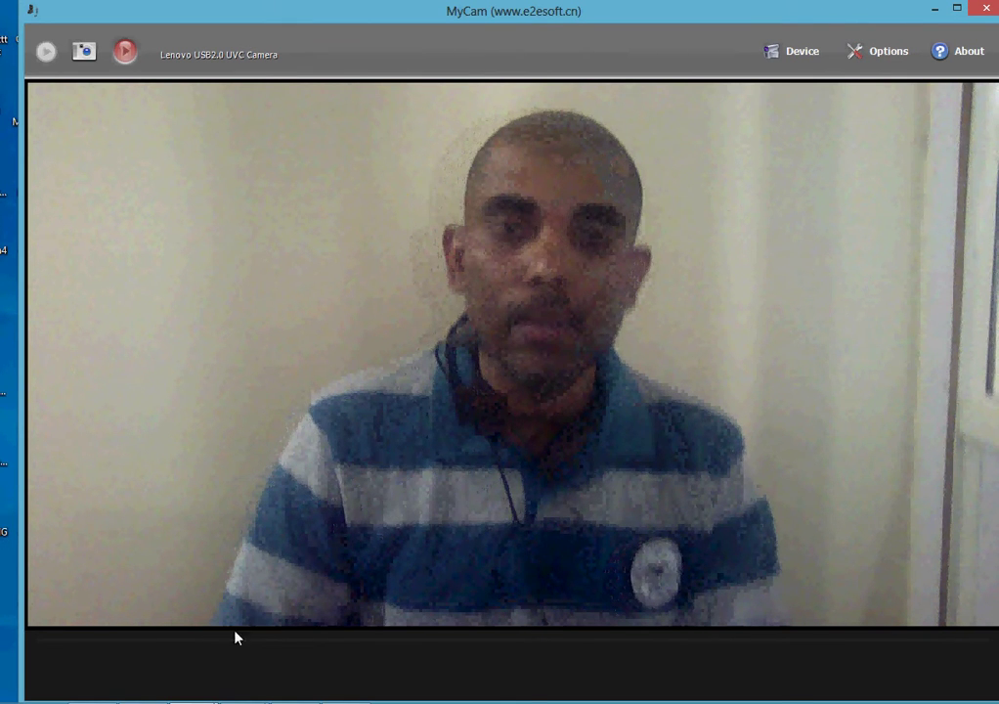
Bring up the MyCam board camera view, then minimize the camera windows
{"action": "mouse_move", "coordinate": [195, 699]}
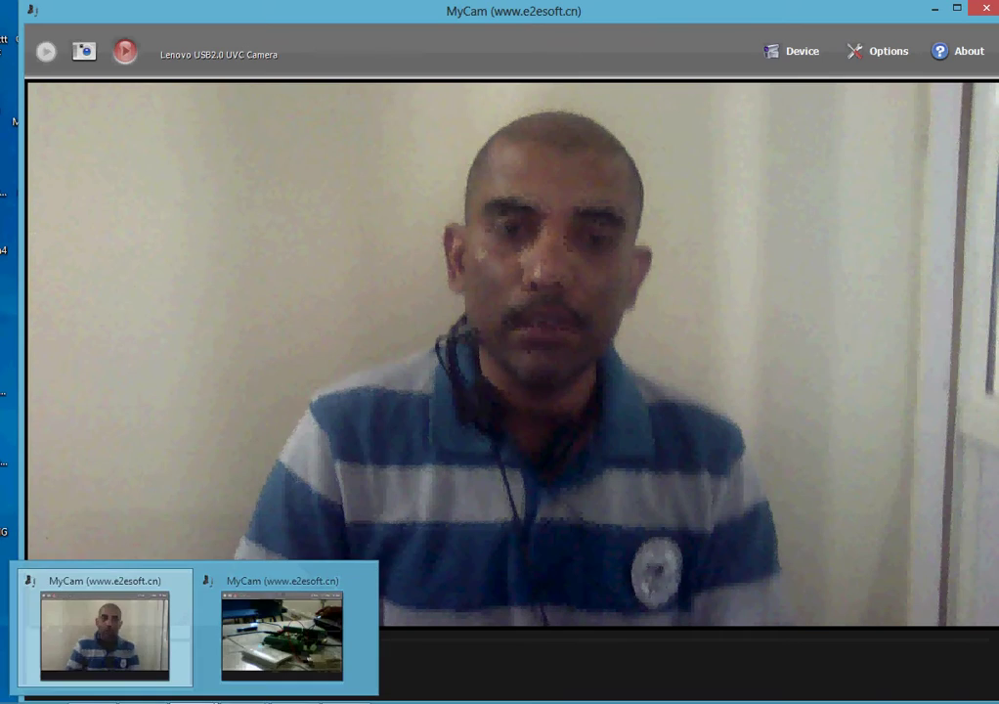
{"action": "left_click", "coordinate": [293, 645]}
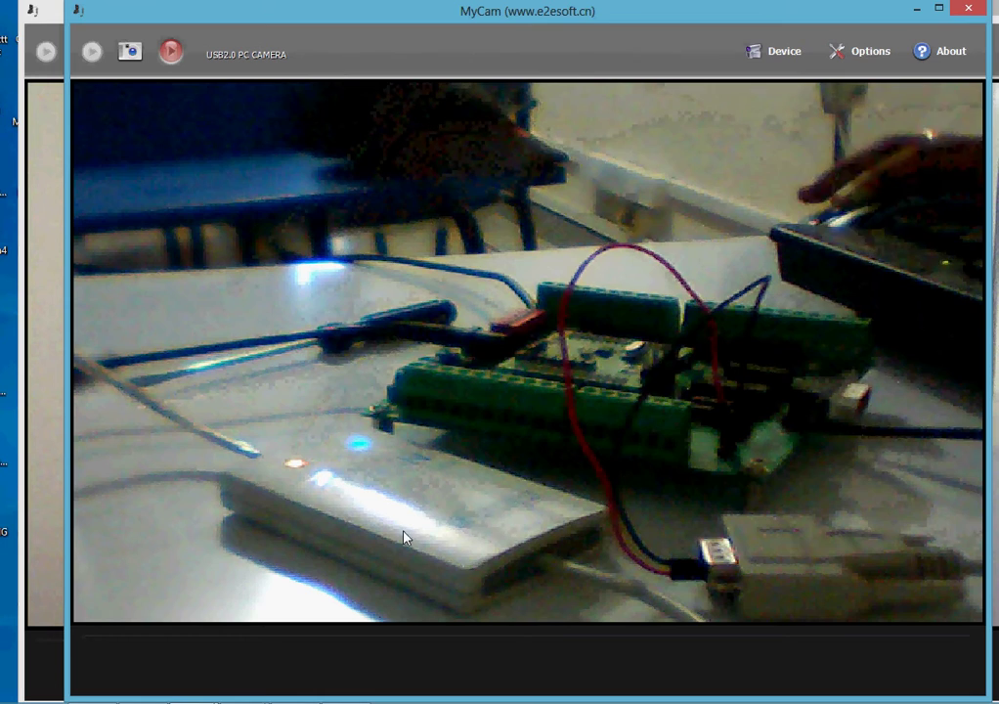
{"action": "left_click", "coordinate": [919, 9]}
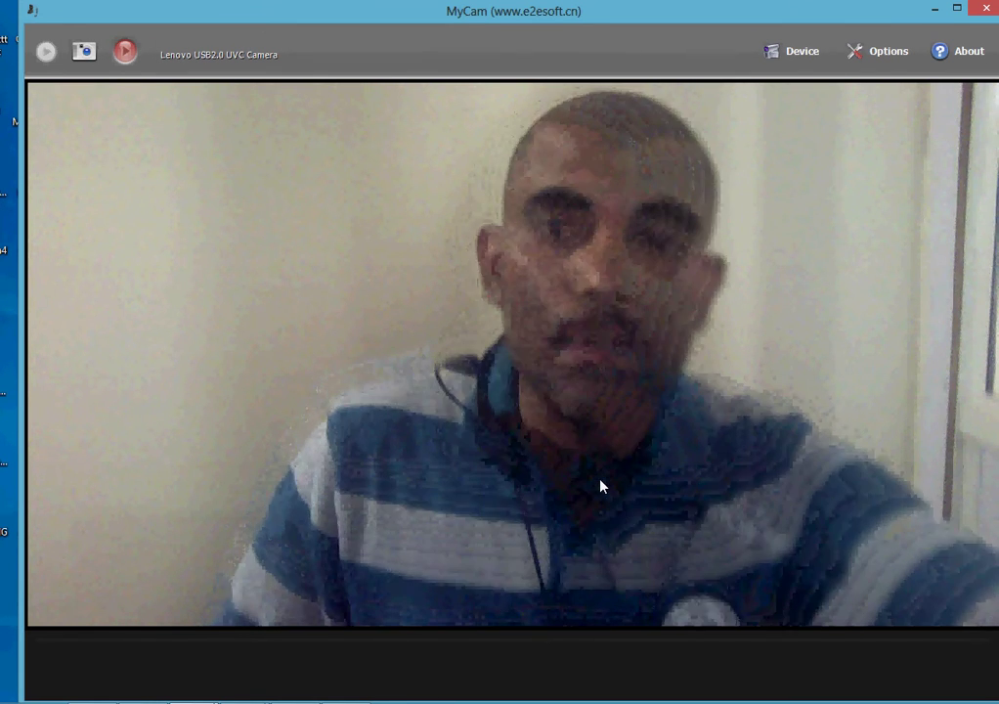
{"action": "left_click", "coordinate": [935, 12]}
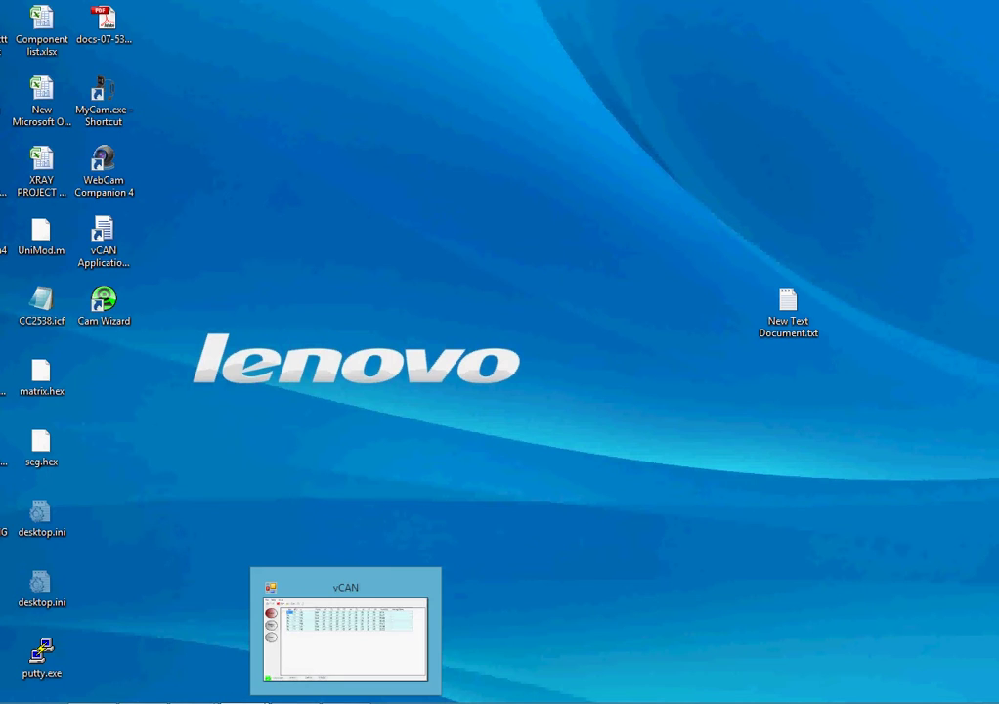
Check the imaging and USB devices in Device Manager, then minimize it to the desktop
{"action": "mouse_move", "coordinate": [244, 702]}
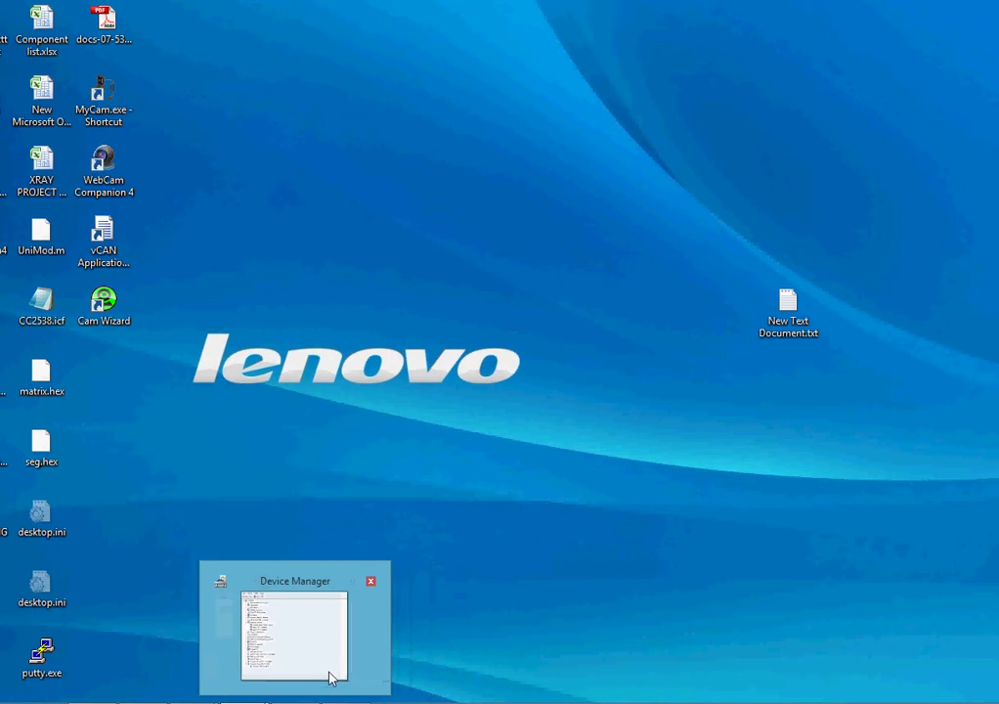
{"action": "left_click", "coordinate": [361, 648]}
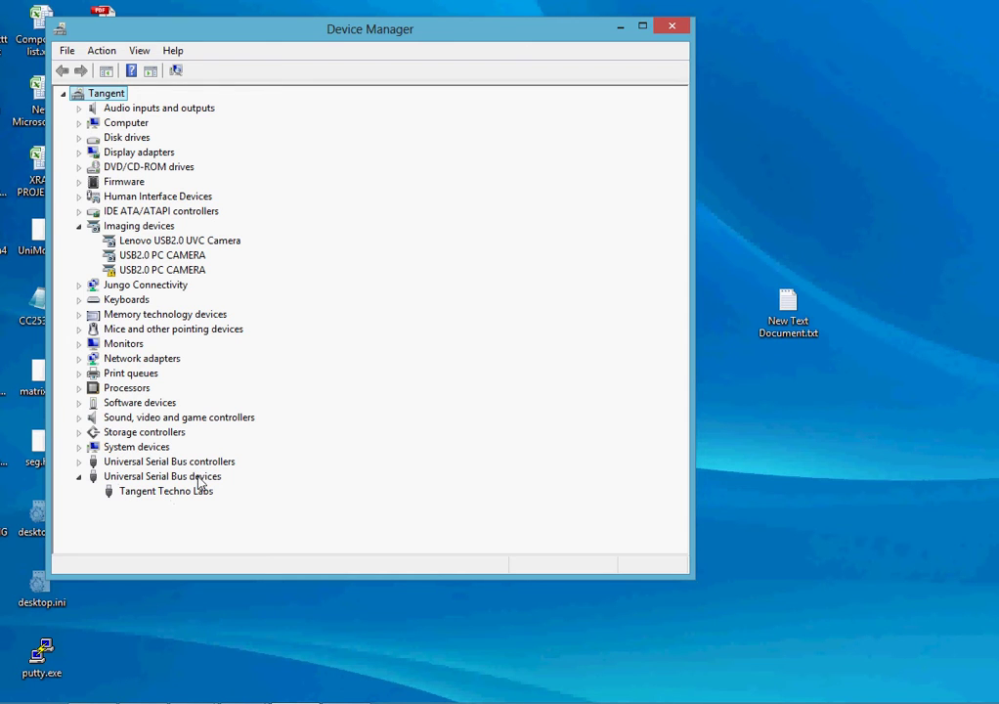
{"action": "left_click", "coordinate": [622, 27]}
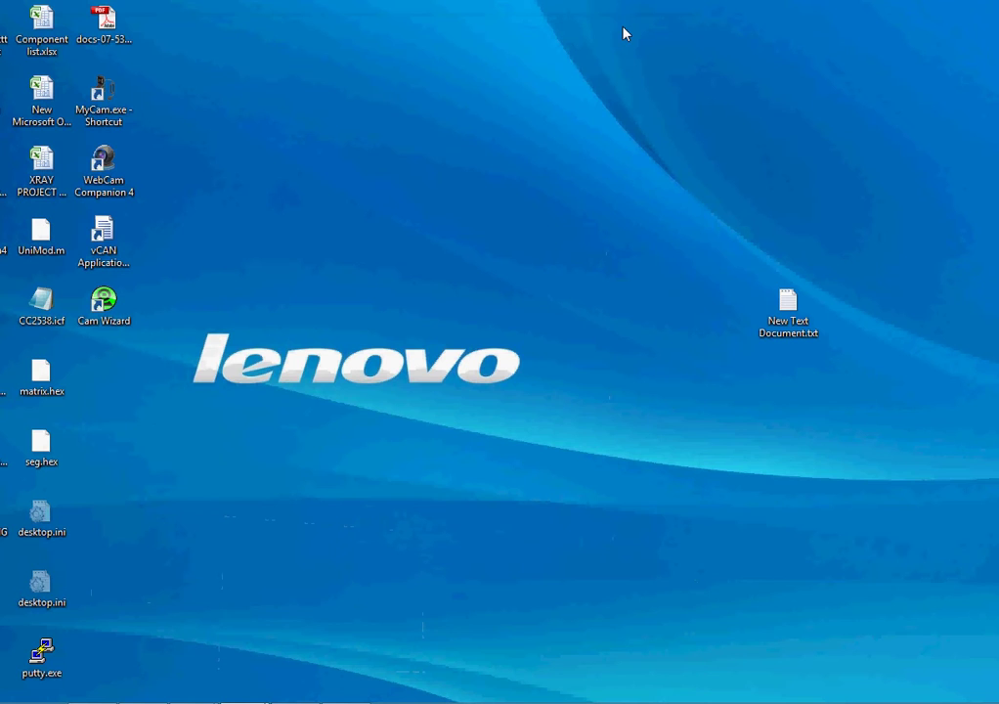
Launch vCAN from the vCAN Application_April24 desktop shortcut
{"action": "left_click", "coordinate": [125, 247]}
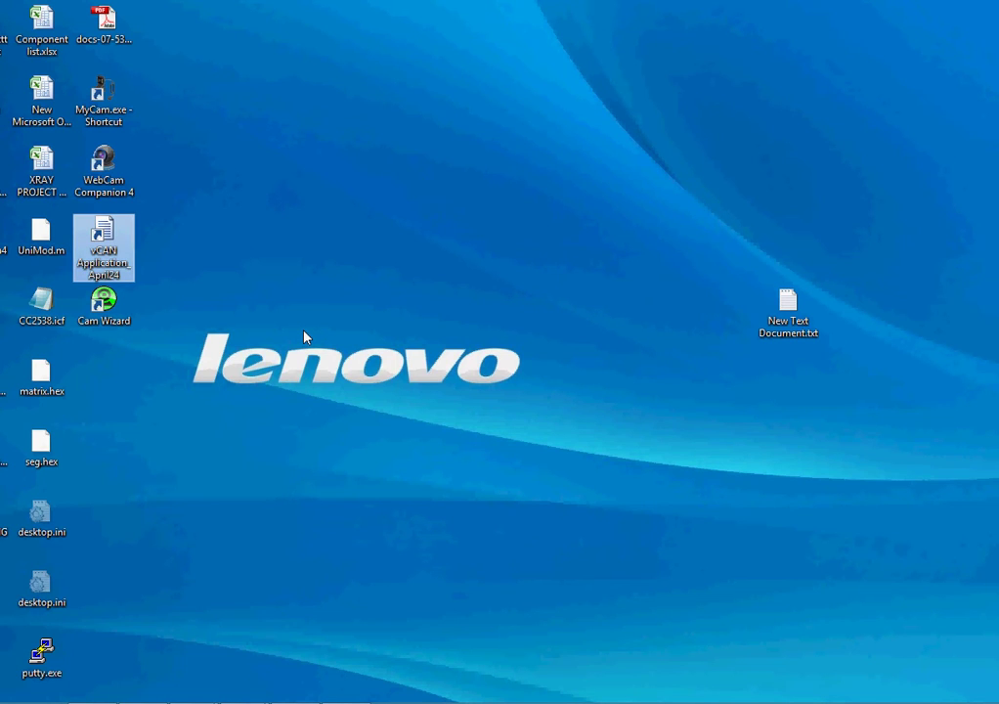
{"action": "double_click", "coordinate": [102, 235]}
Move the empty, stopped vCAN Monitor window toward the upper left, then minimize it
{"action": "left_click_drag", "start_coordinate": [272, 143], "coordinate": [394, 70]}
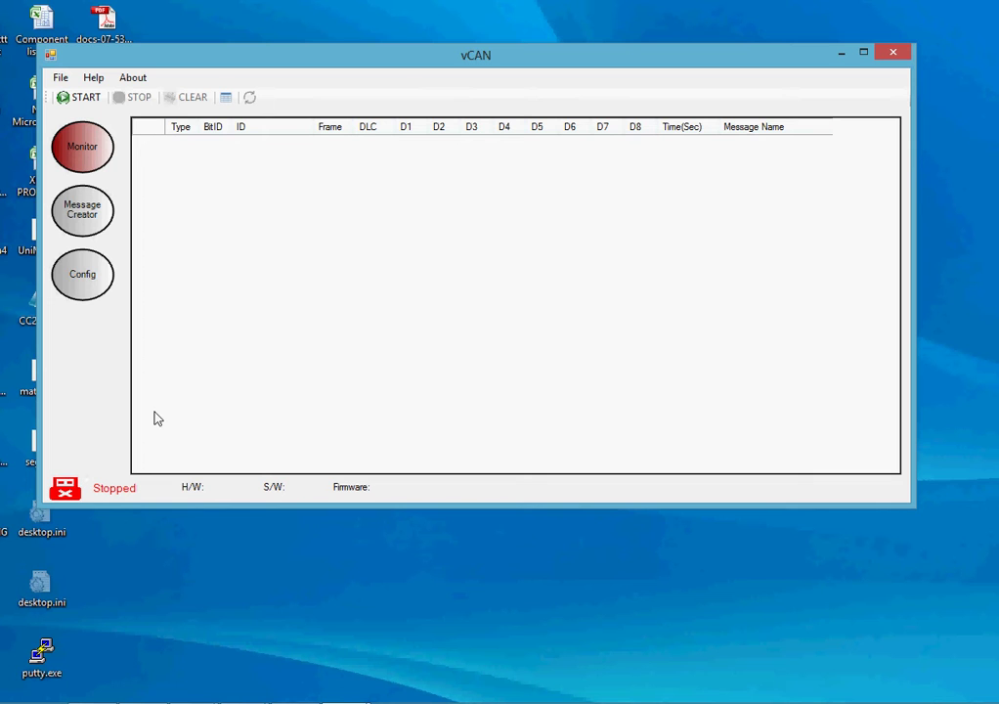
{"action": "mouse_move", "coordinate": [542, 59]}
{"action": "left_mouse_down"}
{"action": "mouse_move", "coordinate": [550, 132]}
{"action": "mouse_move", "coordinate": [520, 72]}
{"action": "mouse_move", "coordinate": [531, 46]}
{"action": "left_mouse_up"}
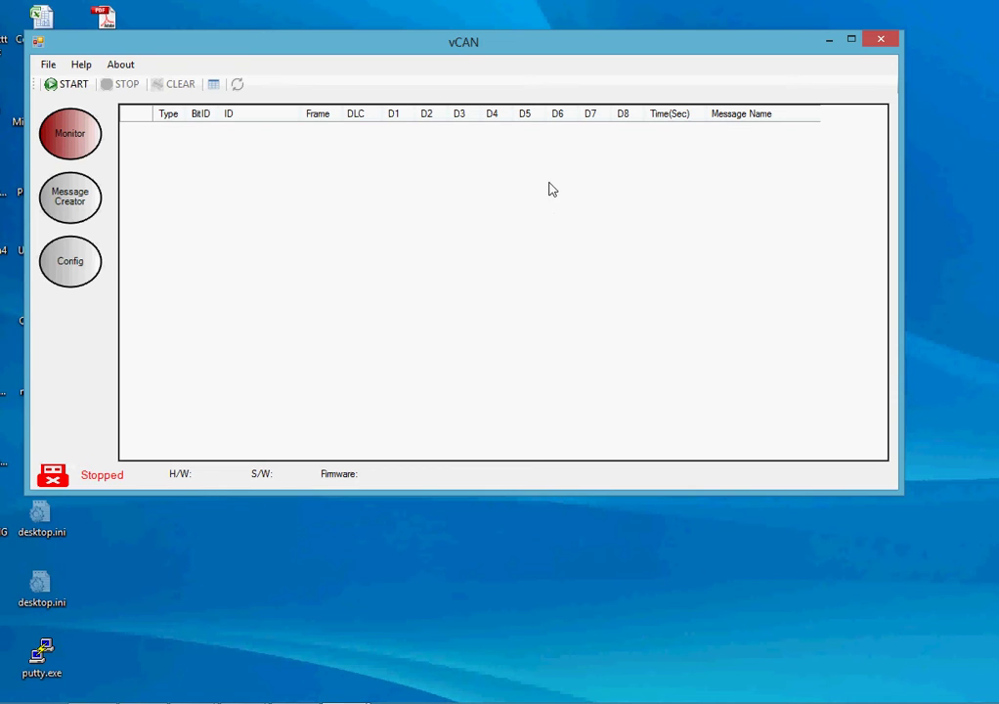
{"action": "left_click", "coordinate": [822, 43]}
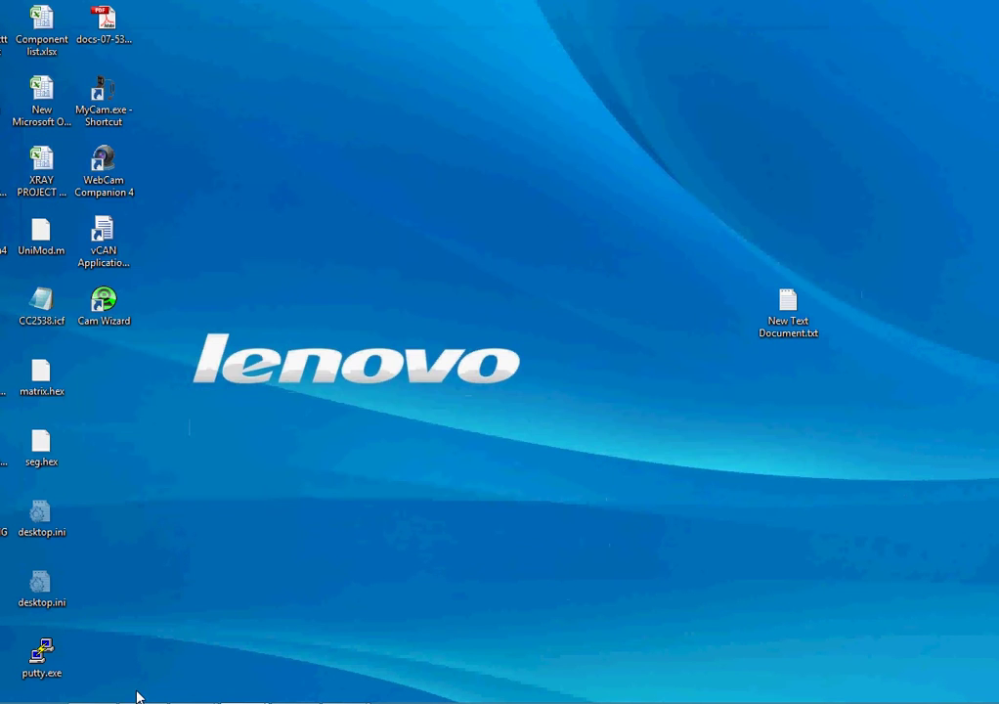
{"action": "left_click", "coordinate": [245, 651]}
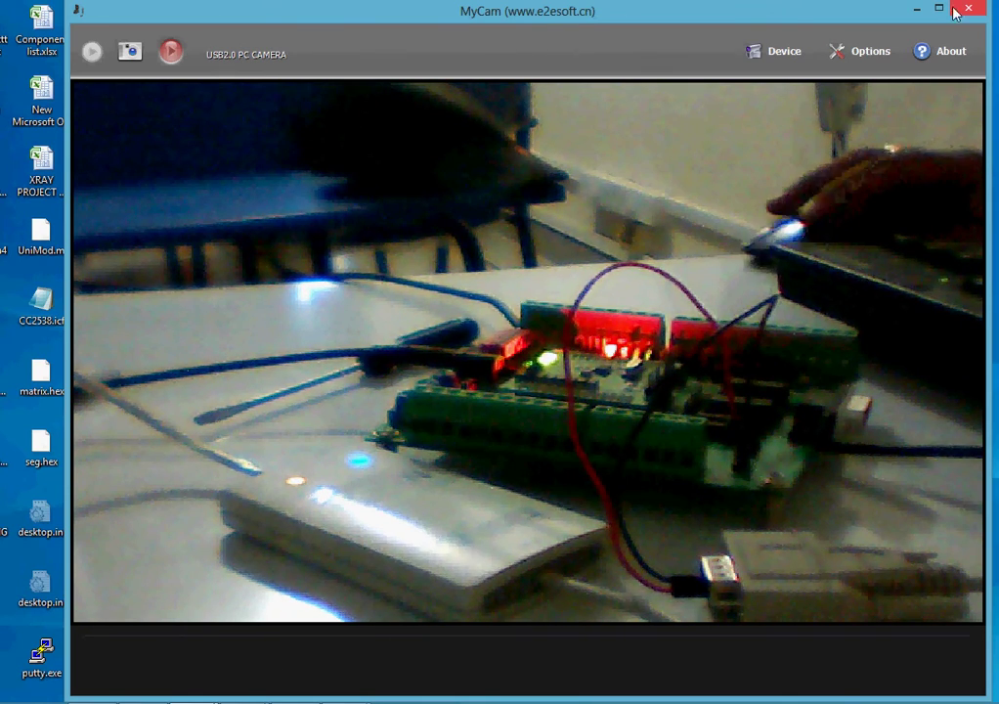
{"action": "left_click", "coordinate": [913, 12]}
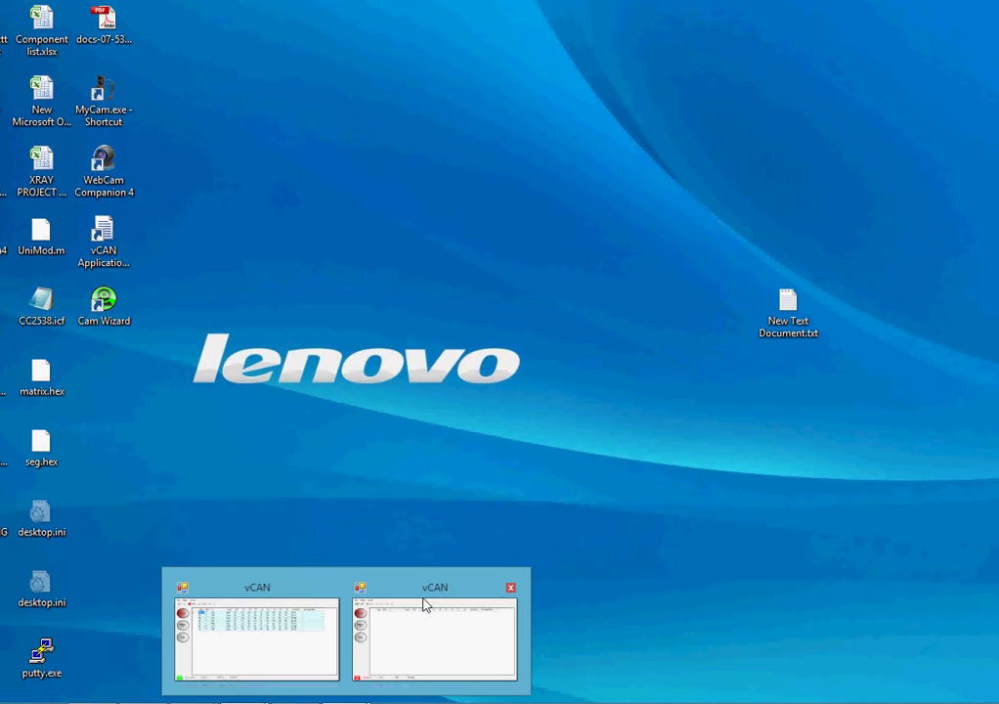
Close the connected vCAN instance, change the fixed baud rate from 1M to 500K, and START the Monitor
{"action": "left_click", "coordinate": [279, 652]}
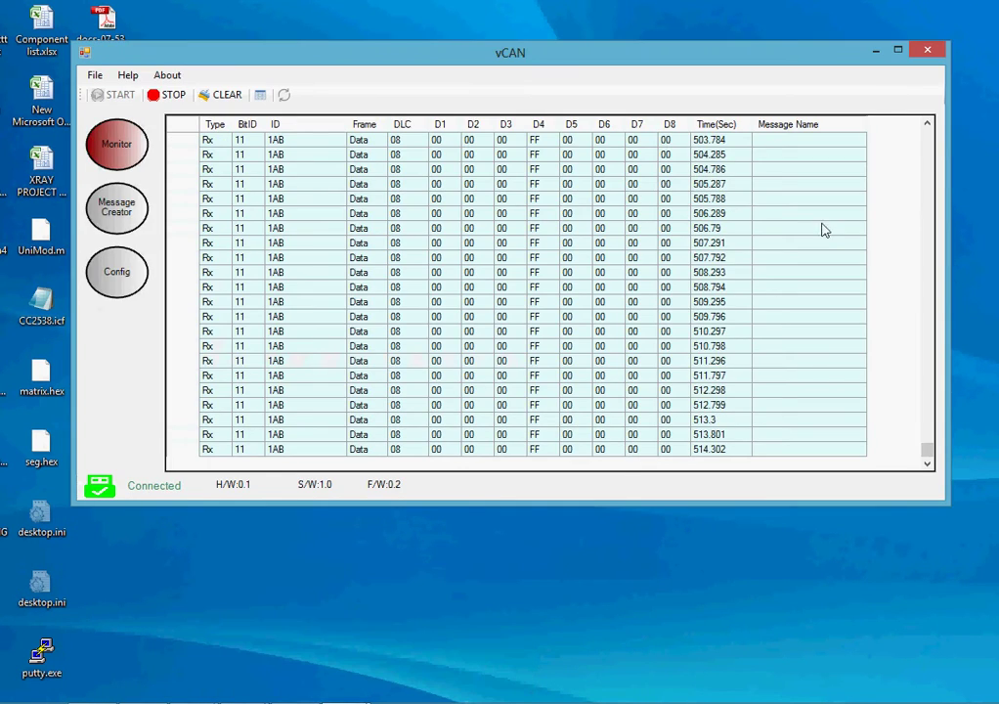
{"action": "left_click", "coordinate": [926, 49]}
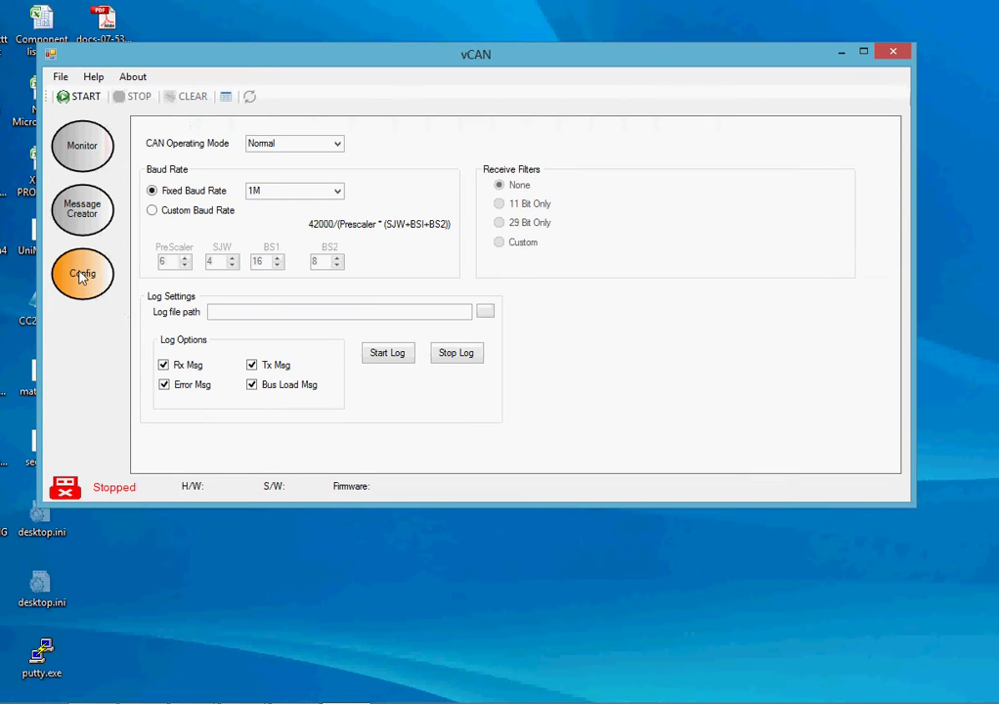
{"action": "left_click", "coordinate": [337, 192]}
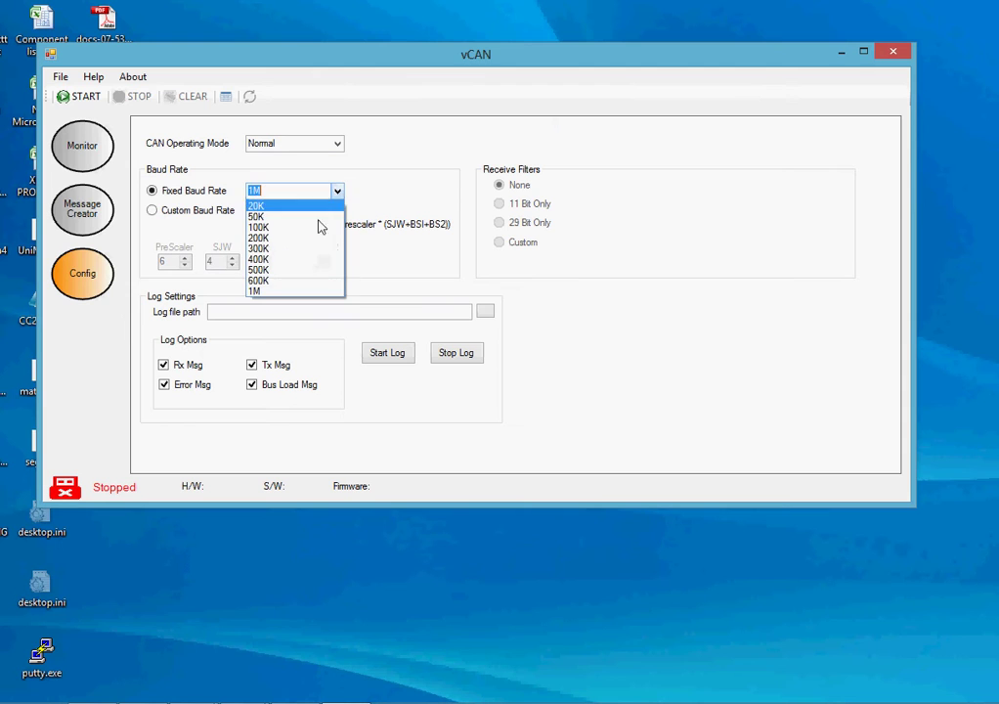
{"action": "left_click", "coordinate": [278, 271]}
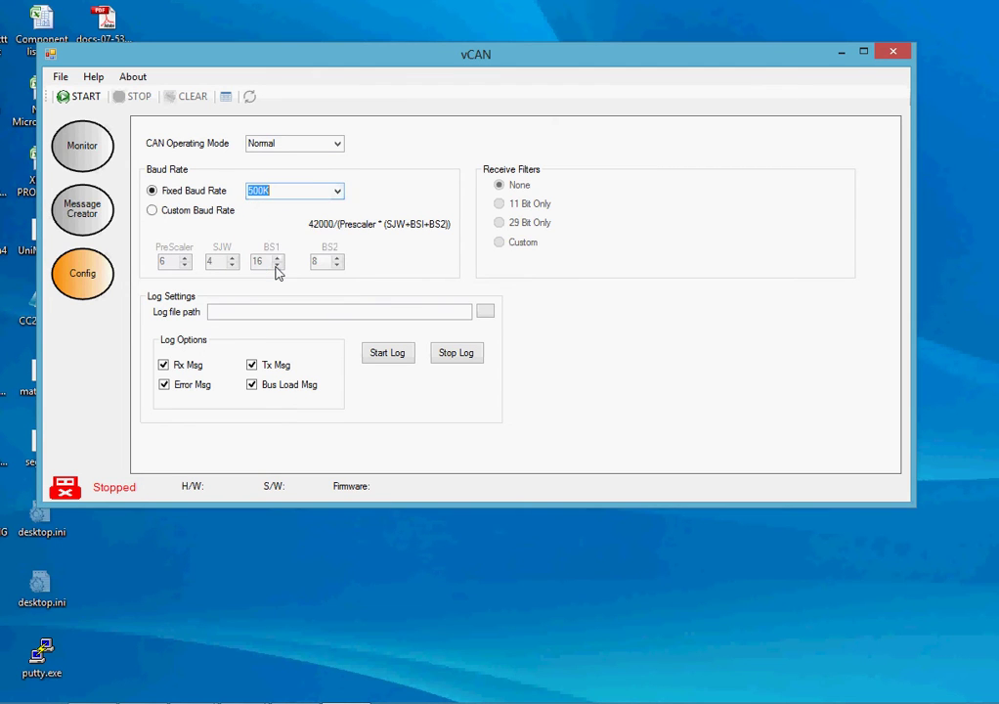
{"action": "left_click", "coordinate": [93, 156]}
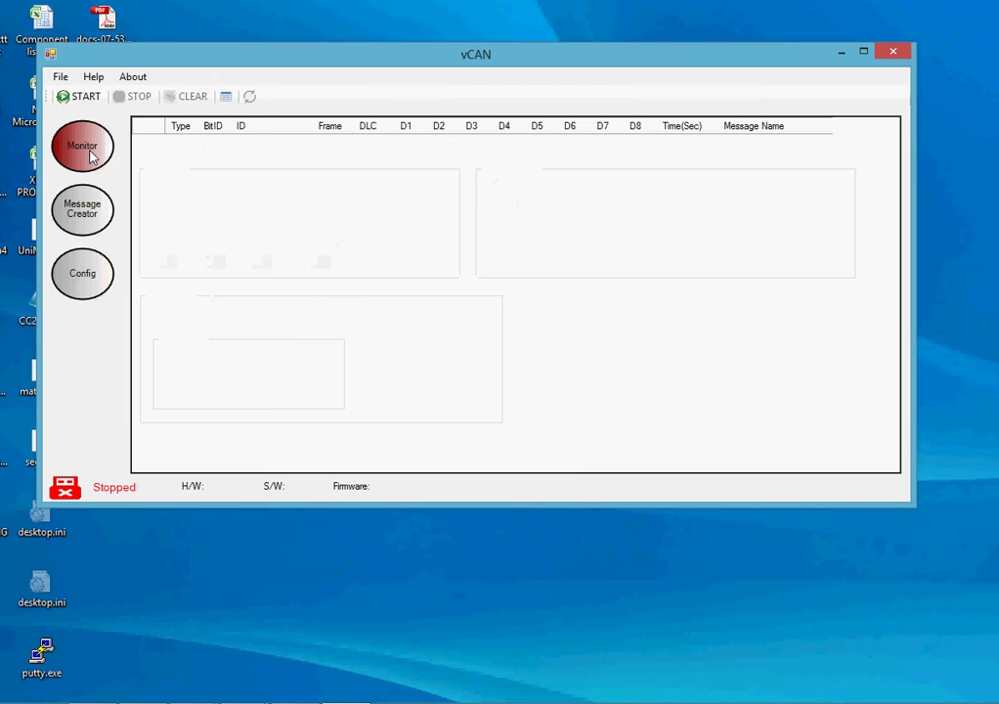
{"action": "left_click", "coordinate": [82, 100]}
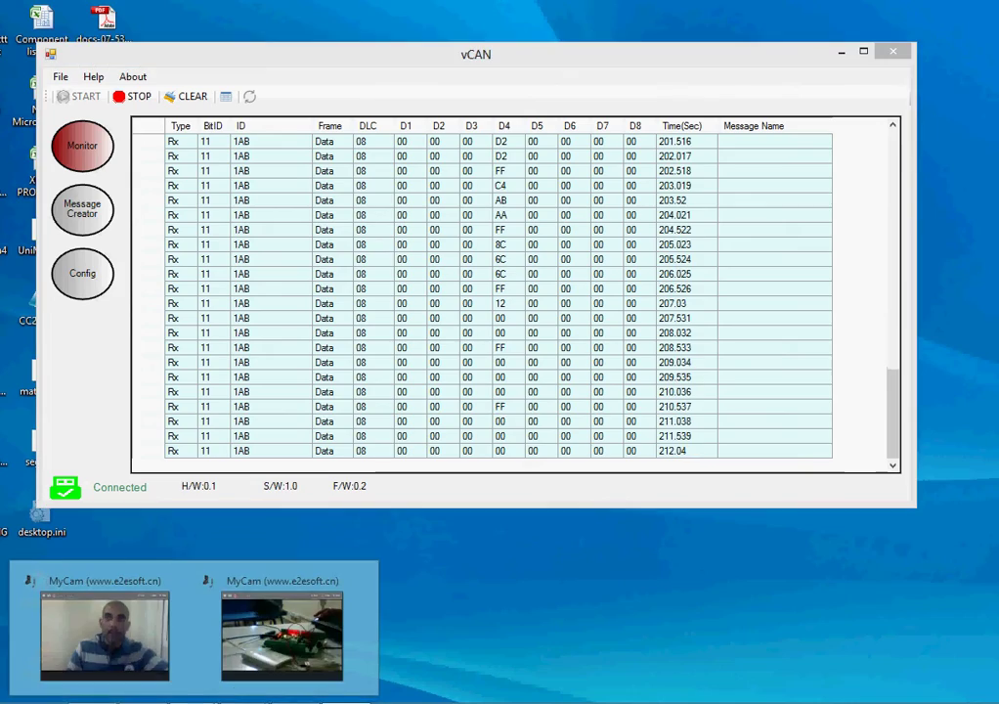
Bring the MyCam board camera feed forward while ID 1AB frames keep logging
{"action": "left_click", "coordinate": [272, 660]}
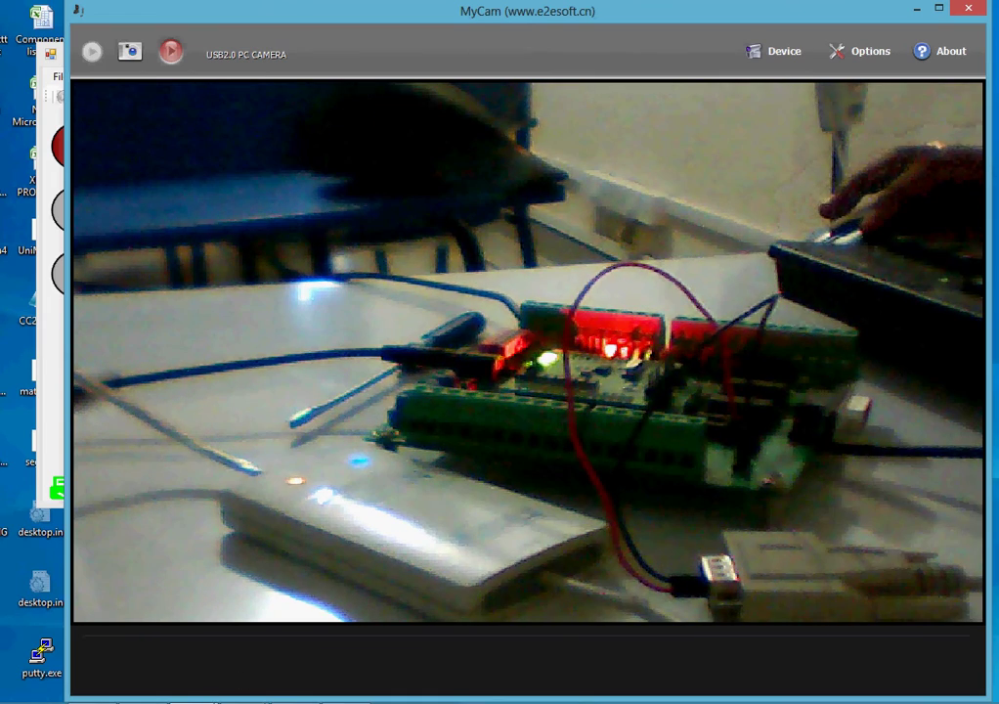
{"action": "mouse_move", "coordinate": [195, 701]}
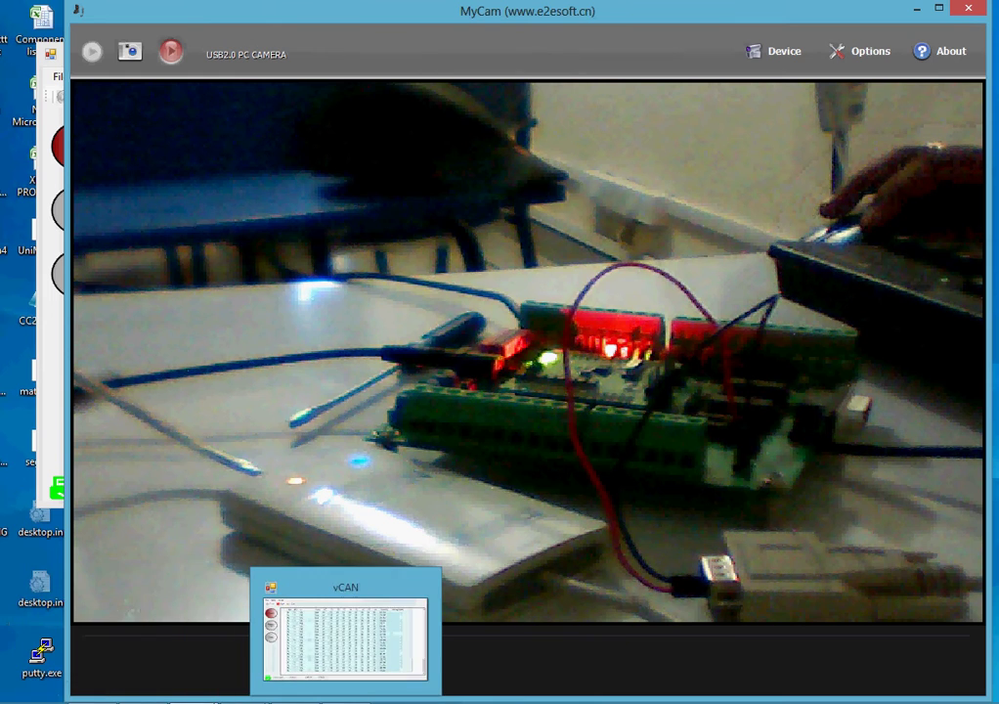
Return to the vCAN monitor showing the received 1AB frames
{"action": "left_click", "coordinate": [352, 661]}
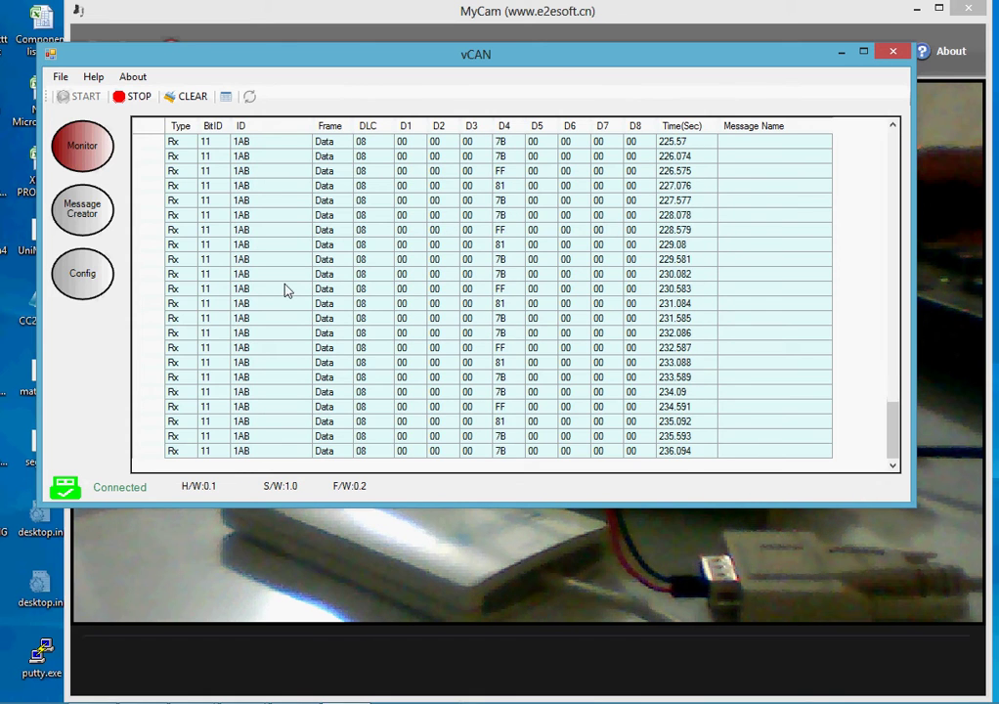
Stop the connection and add Message Creator message 1: ID 1cd, D4 0f, sent on F1 Press
{"action": "left_click", "coordinate": [84, 209]}
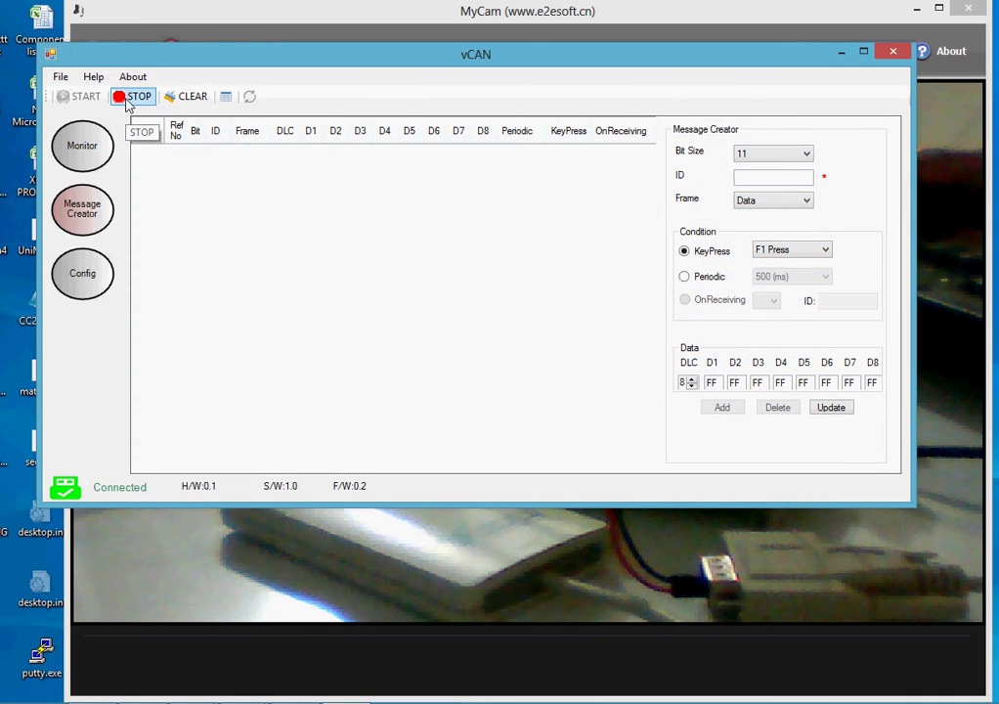
{"action": "left_click", "coordinate": [126, 102]}
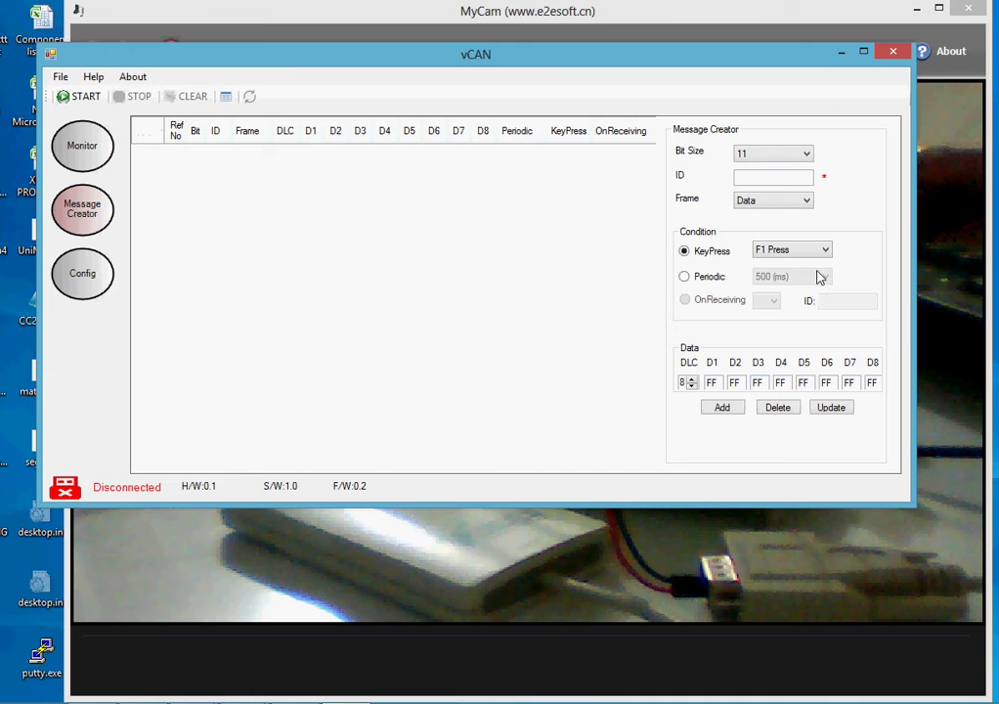
{"action": "left_click", "coordinate": [753, 178]}
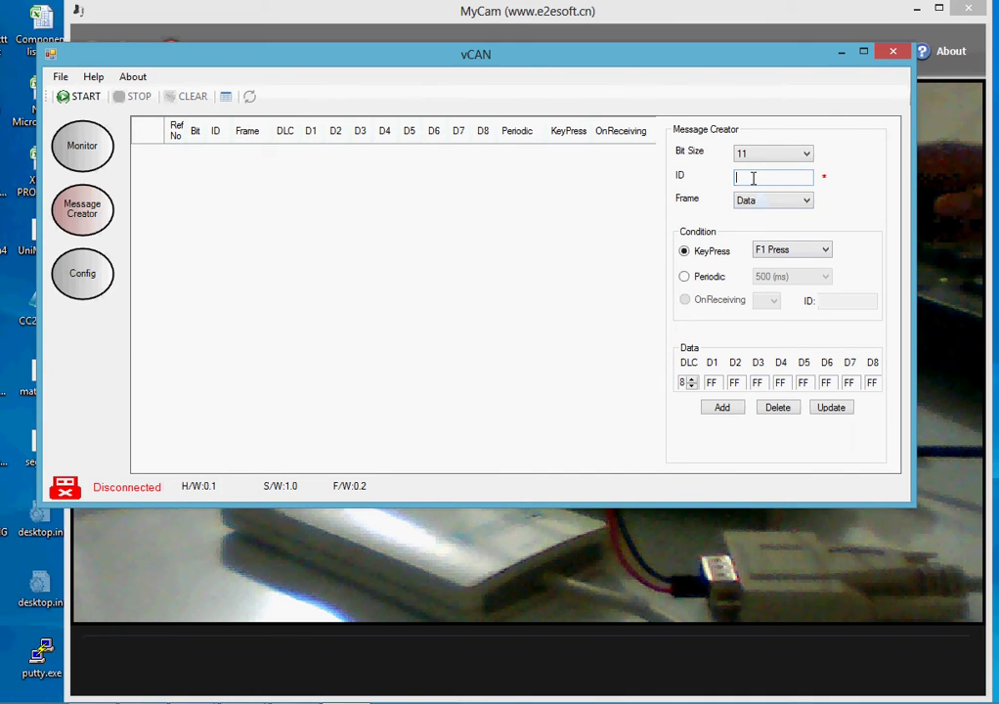
{"action": "type", "text": "1cd"}
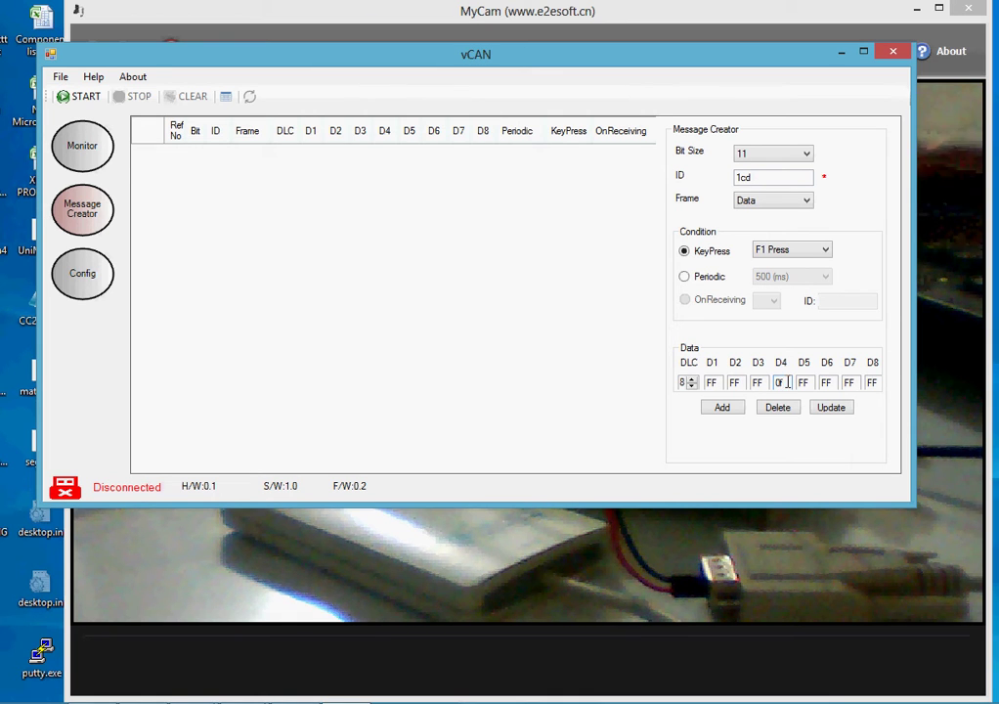
{"action": "left_click", "coordinate": [764, 250]}
{"action": "left_click", "coordinate": [772, 259]}
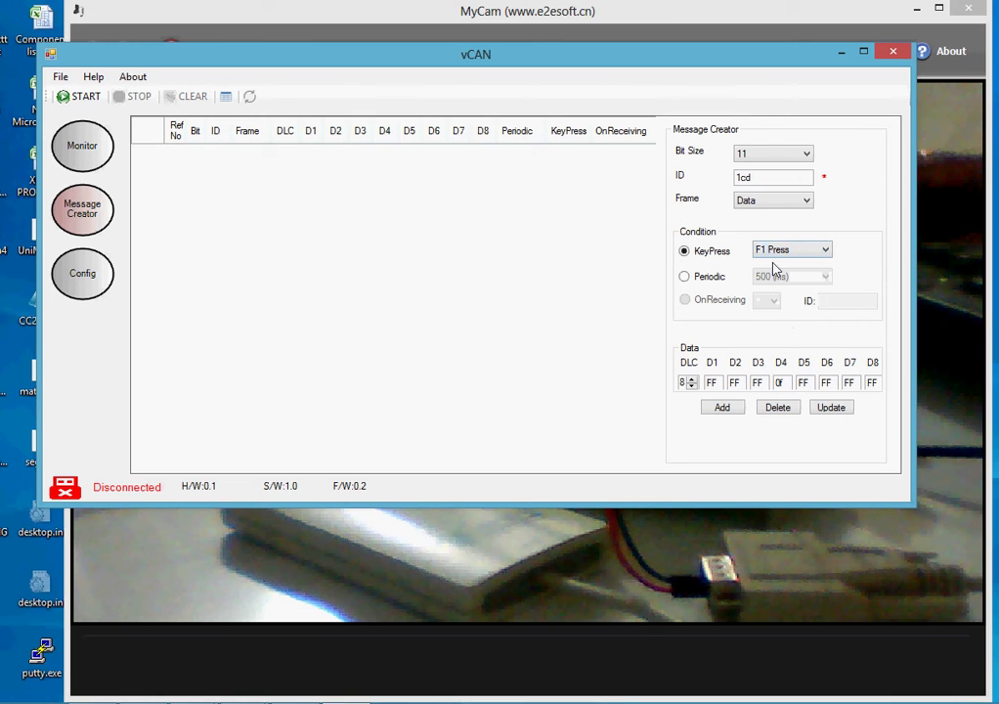
{"action": "left_click", "coordinate": [722, 408]}
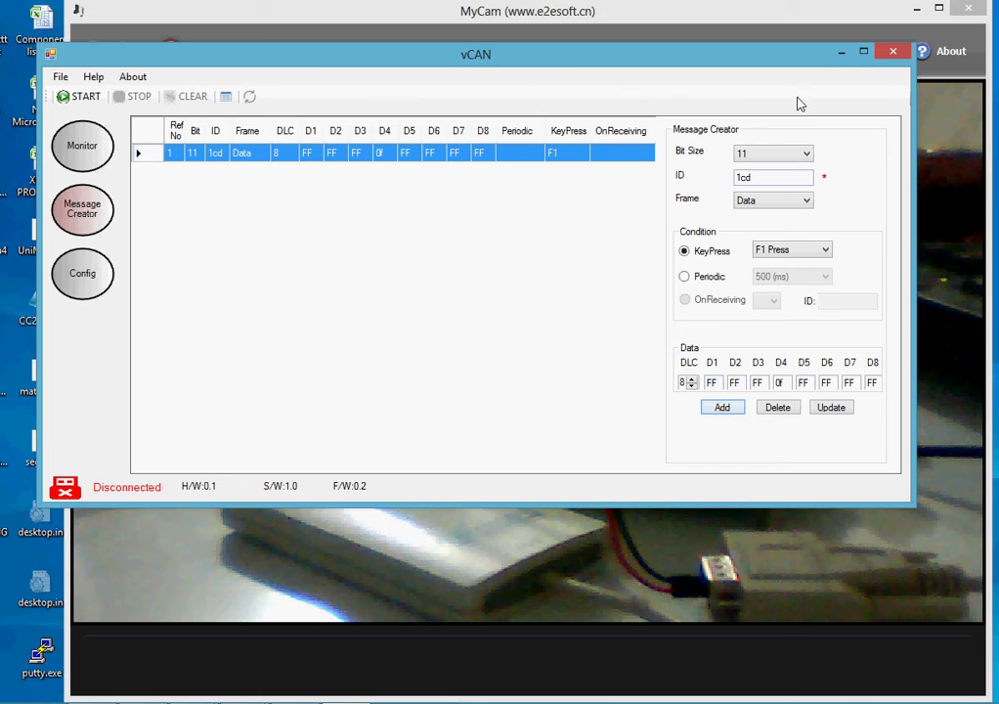
Add message 2 with ID 1cd and D4 f0, triggered by F2 Press
{"action": "double_click", "coordinate": [763, 178]}
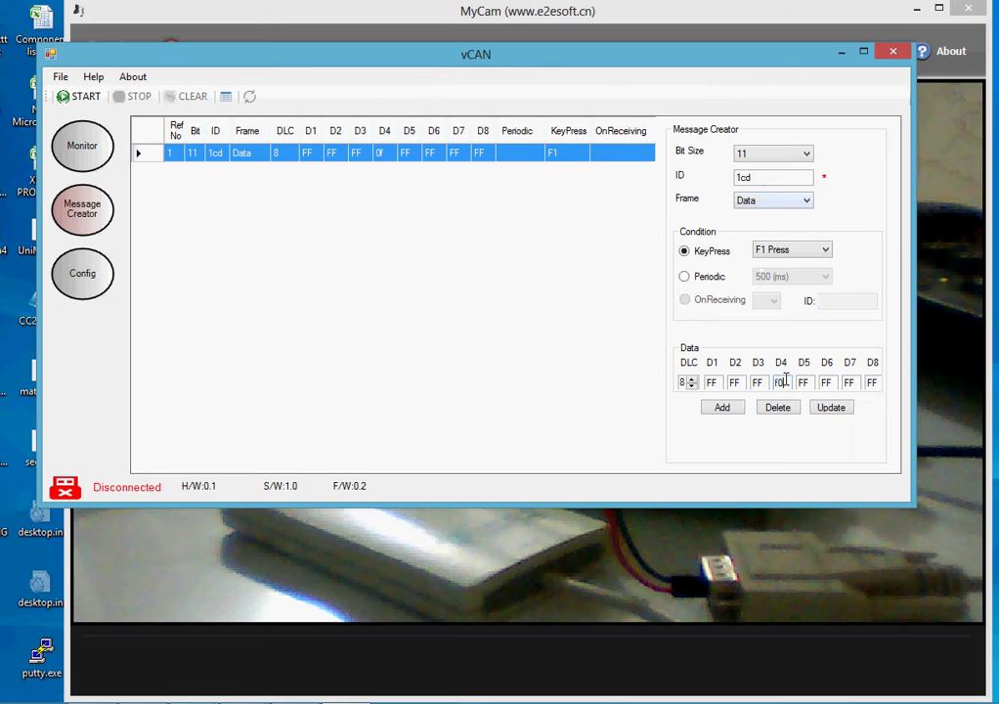
{"action": "left_click", "coordinate": [788, 250]}
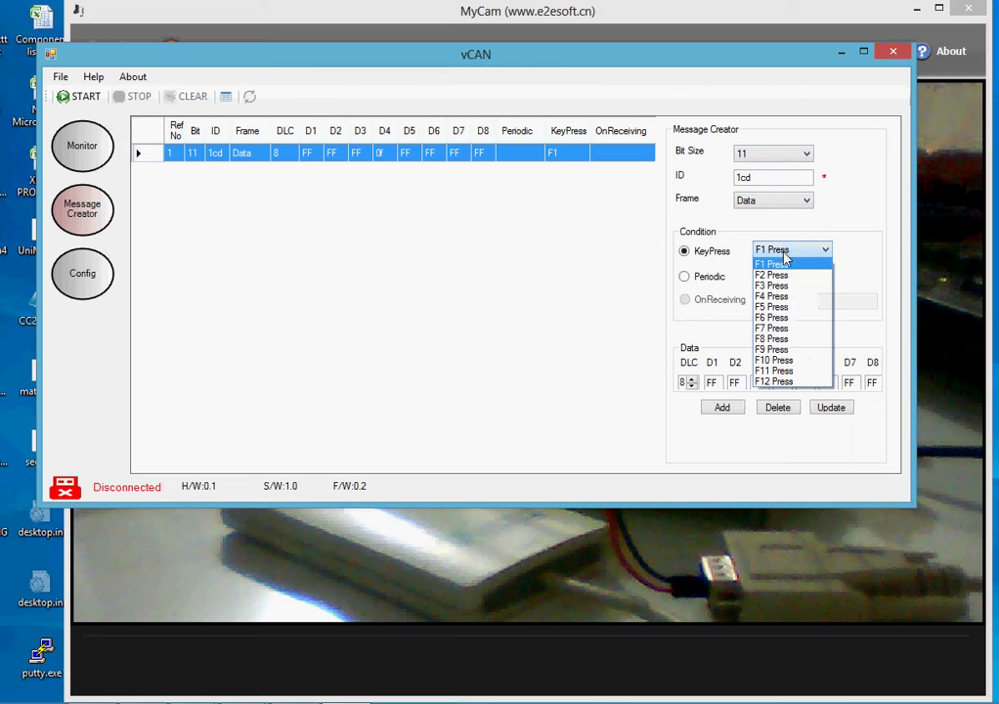
{"action": "left_click", "coordinate": [780, 278]}
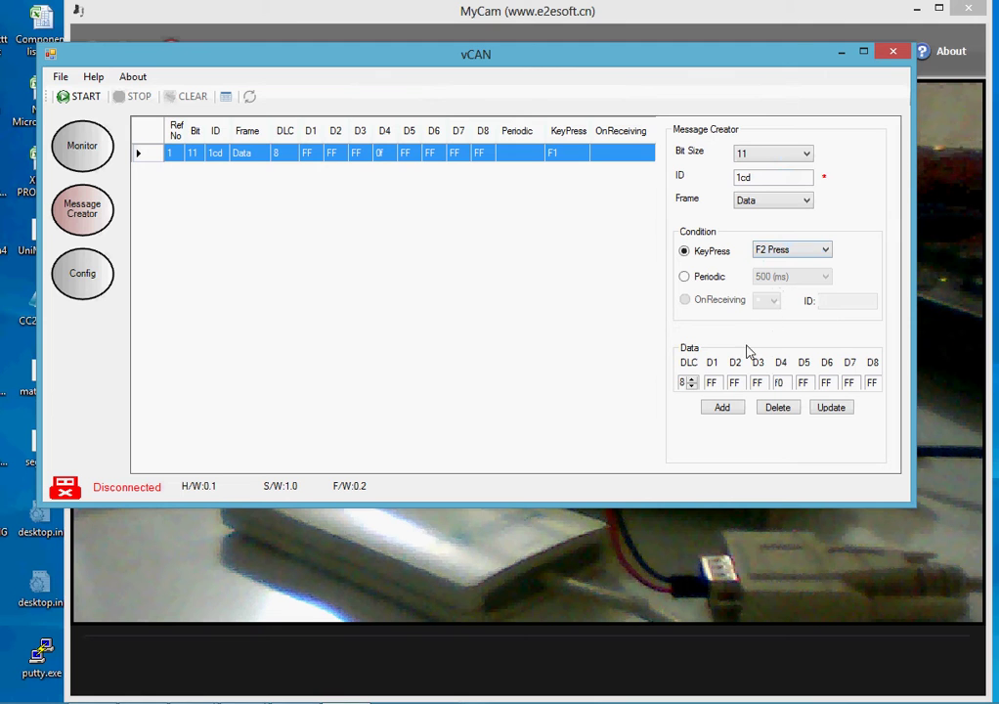
{"action": "left_click", "coordinate": [722, 409]}
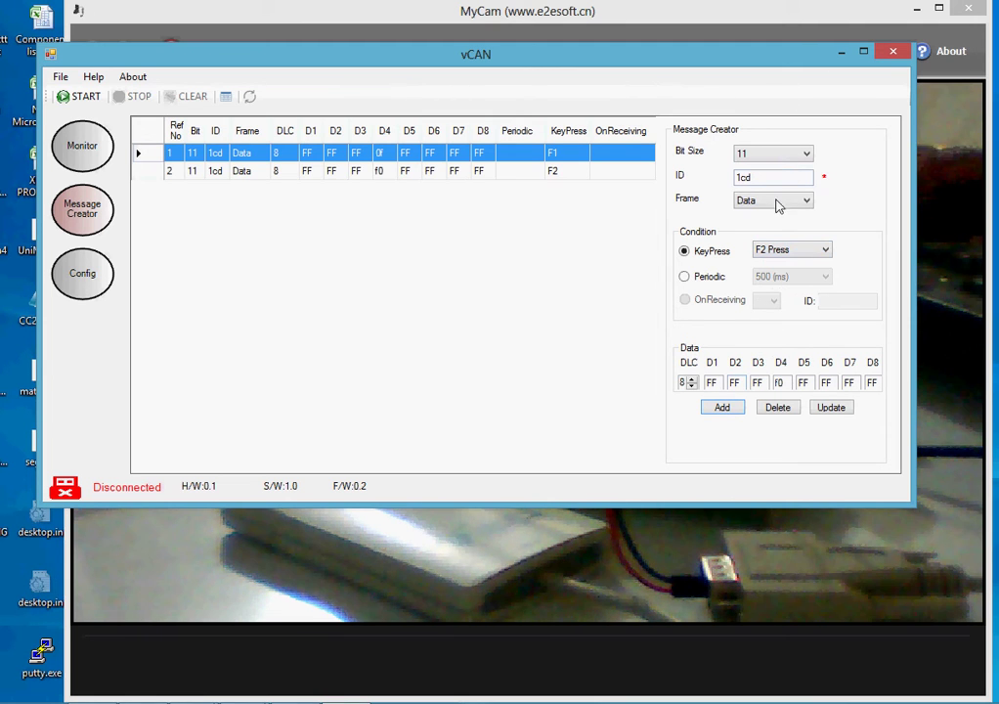
Add message 3 with ID 1cd and D4 cc on F3 Press, then return to Monitor
{"action": "left_click", "coordinate": [778, 251]}
{"action": "left_click", "coordinate": [782, 290]}
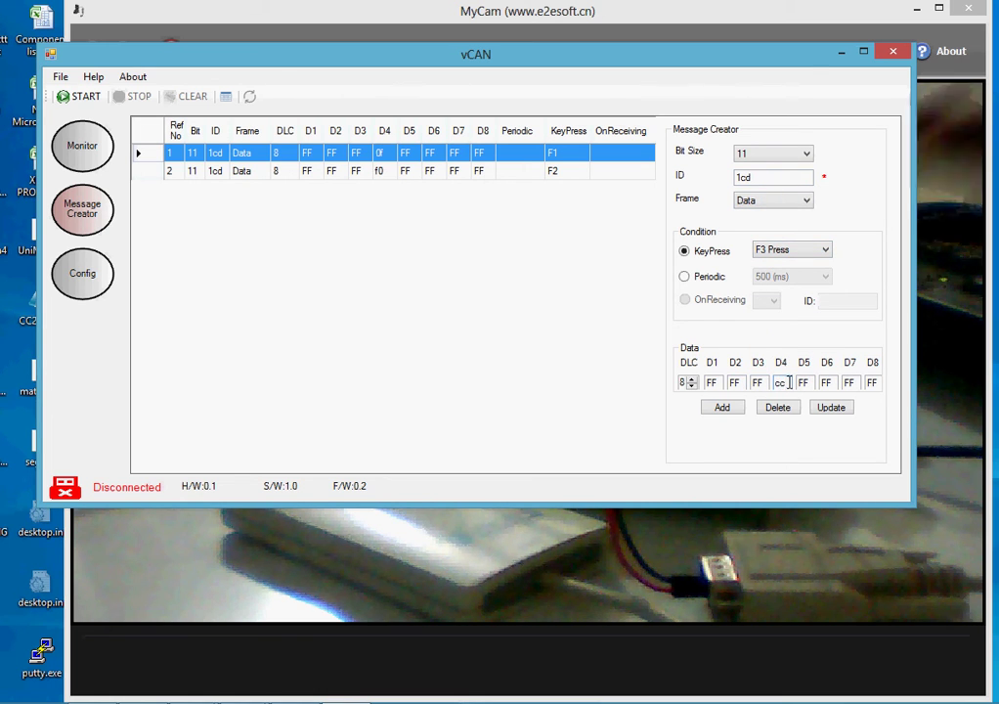
{"action": "left_click", "coordinate": [722, 407]}
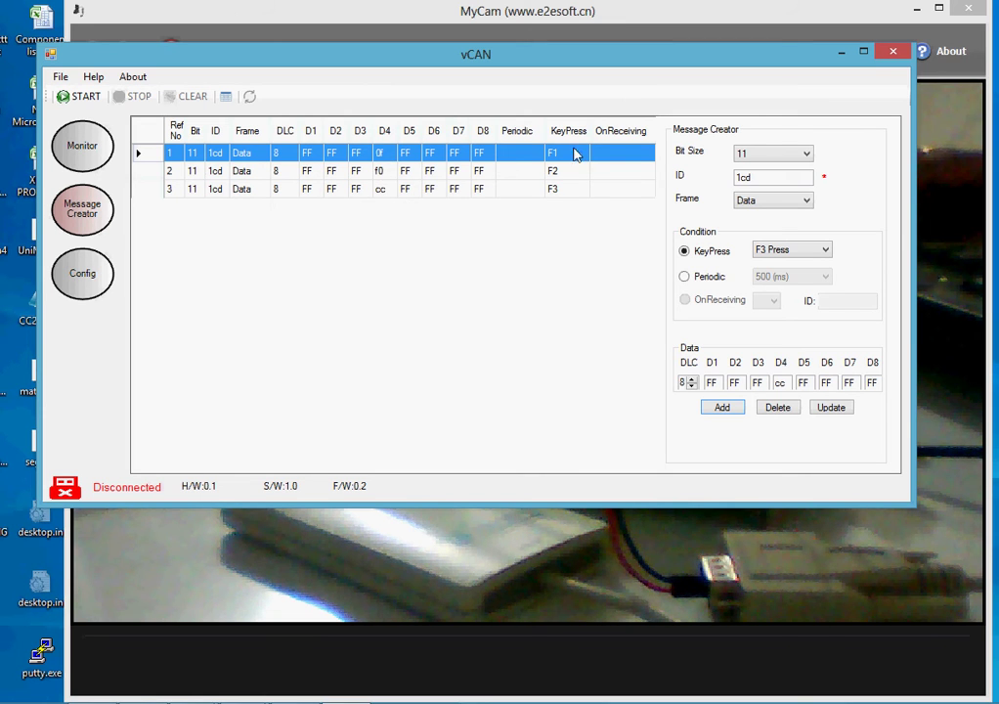
{"action": "left_click", "coordinate": [86, 159]}
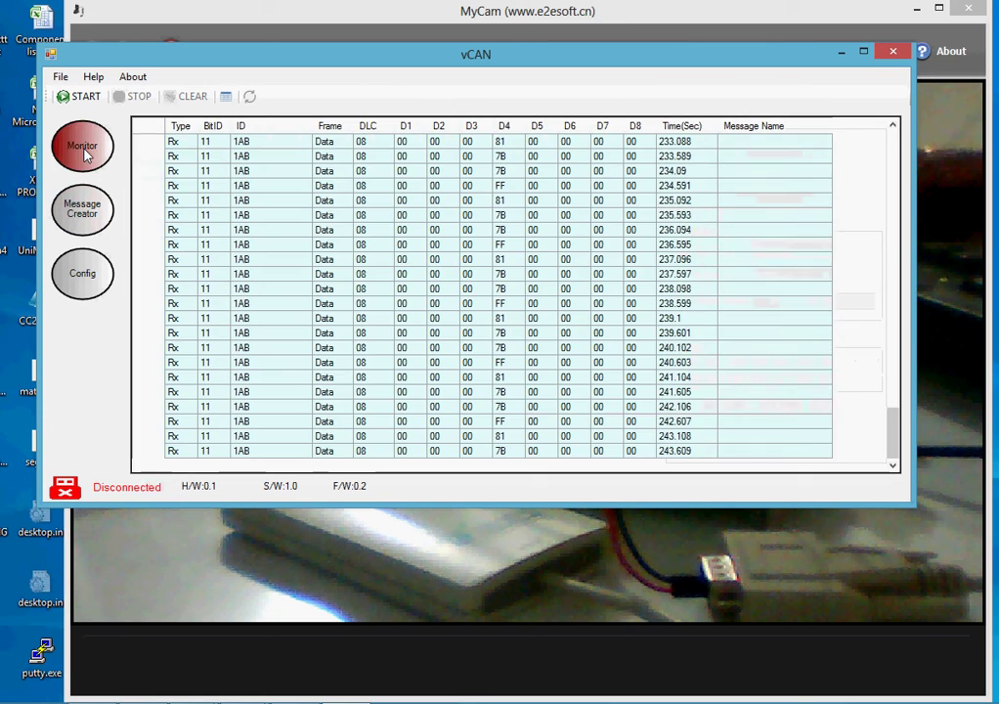
Connect with START to transmit 1CD frames (D4 0F, F0, CC), then narrow the window
{"action": "left_click", "coordinate": [83, 98]}
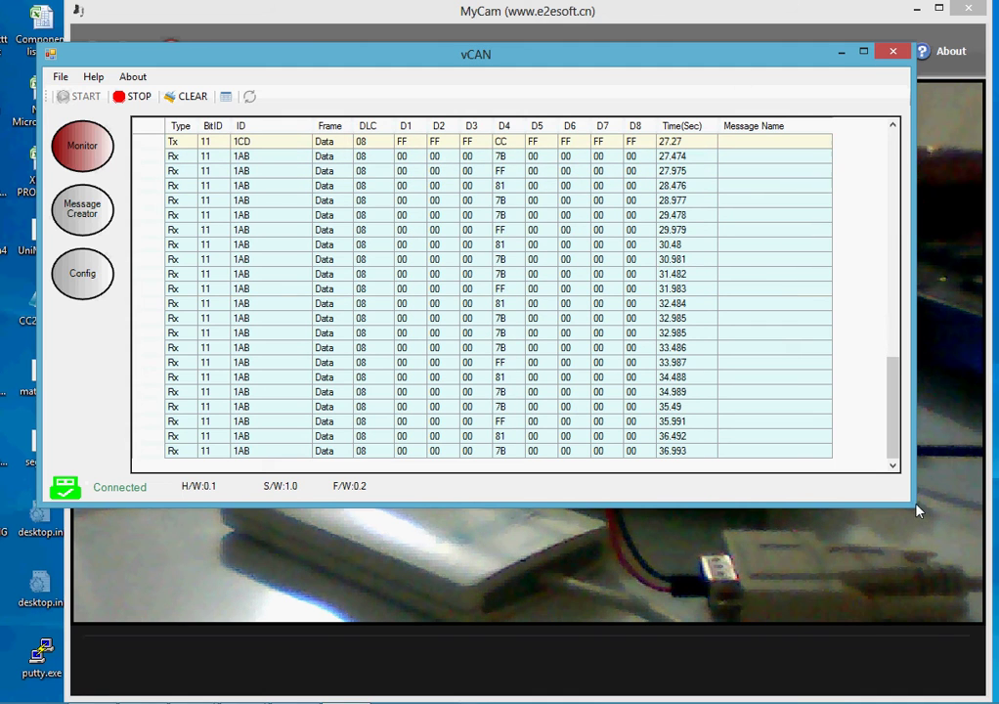
{"action": "left_click_drag", "start_coordinate": [914, 403], "coordinate": [587, 438]}
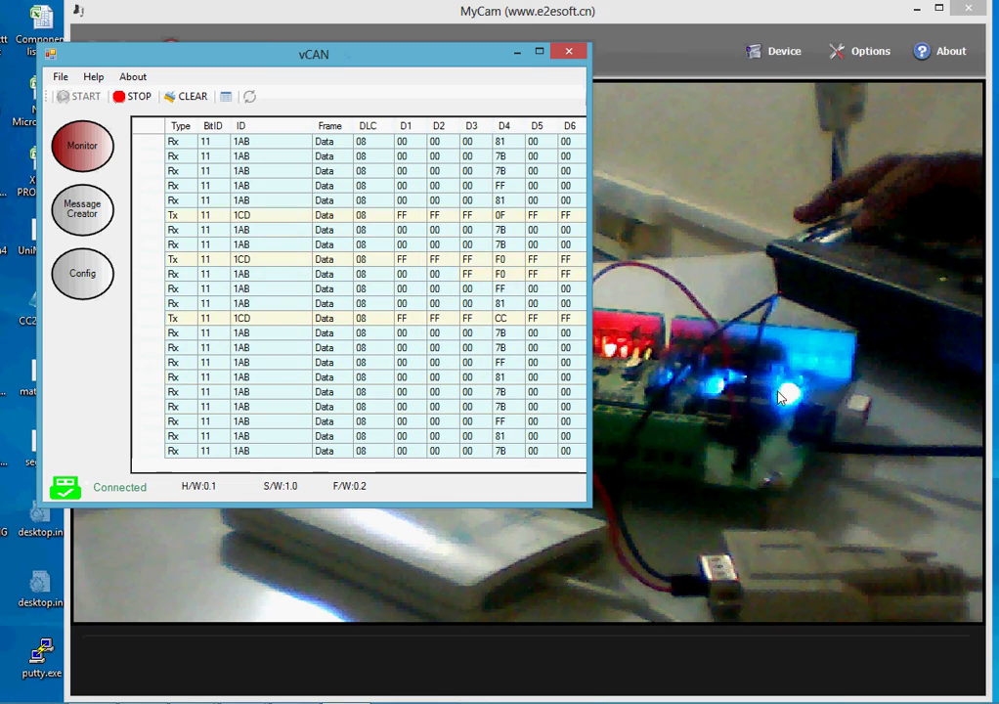
Maximize and restore vCAN, widen it to the screen edge, and reopen Message Creator
{"action": "left_click_drag", "start_coordinate": [323, 56], "coordinate": [293, 0]}
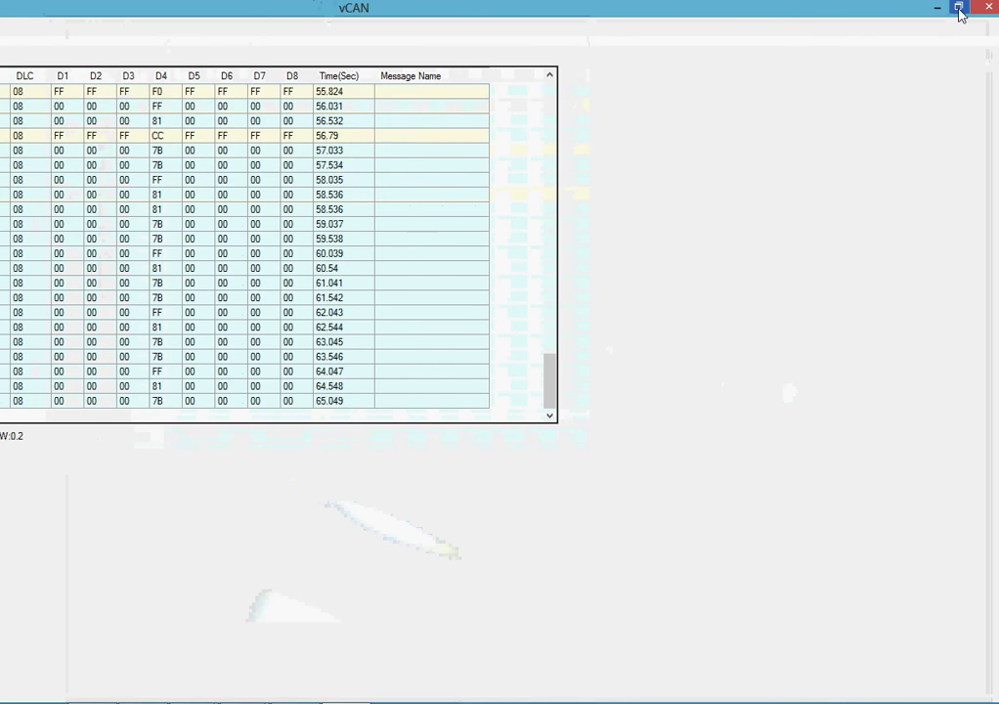
{"action": "left_click", "coordinate": [958, 7]}
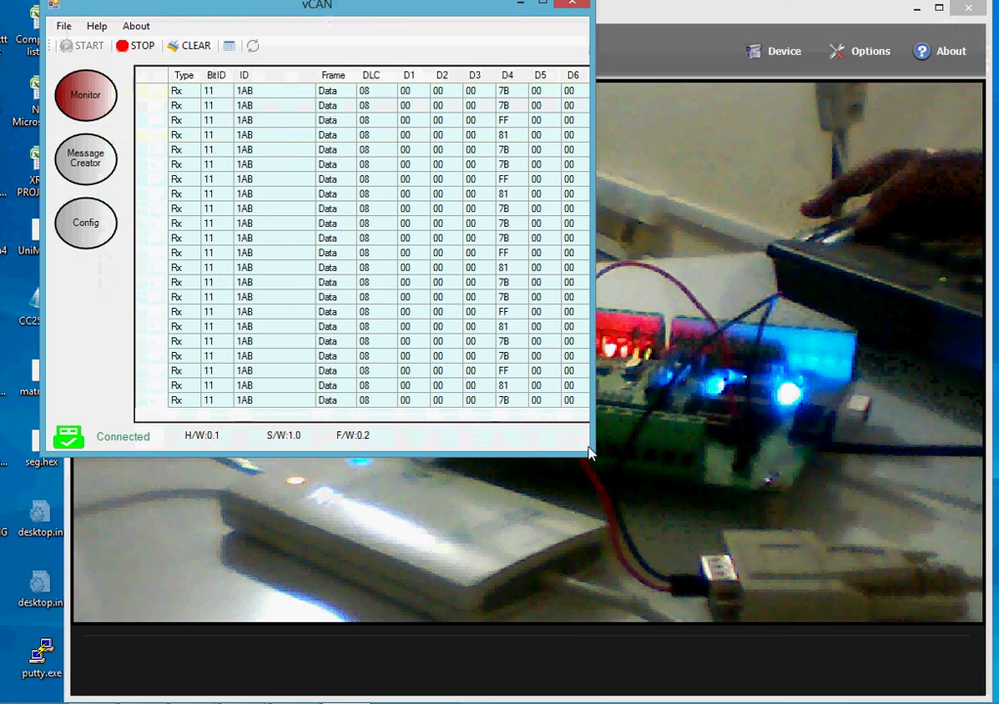
{"action": "left_click_drag", "start_coordinate": [594, 452], "coordinate": [995, 452]}
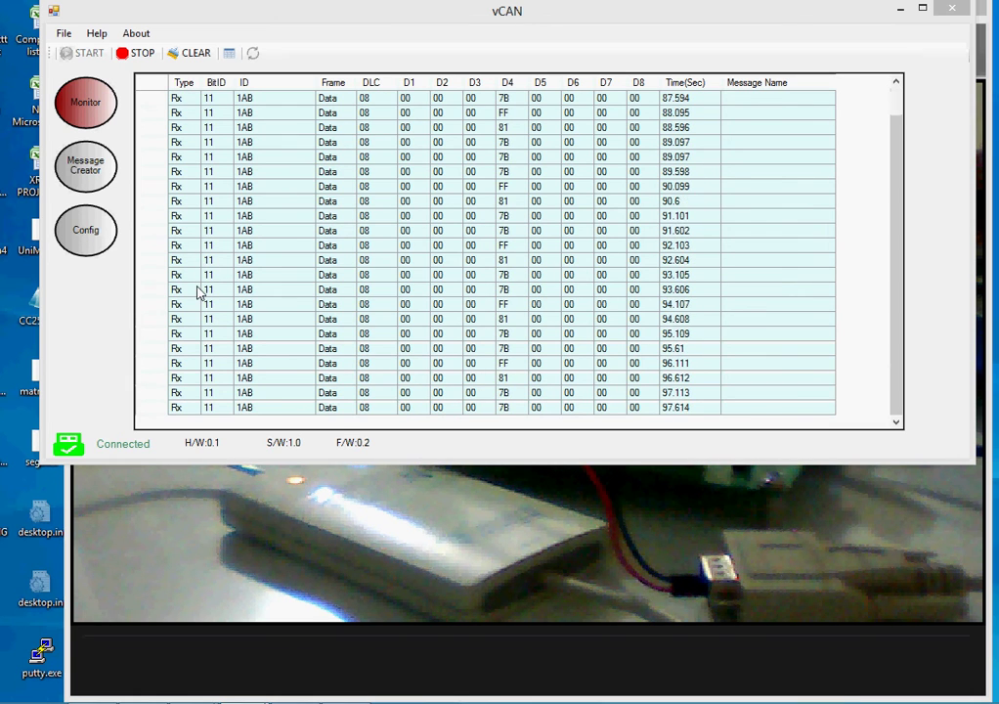
{"action": "left_click", "coordinate": [92, 170]}
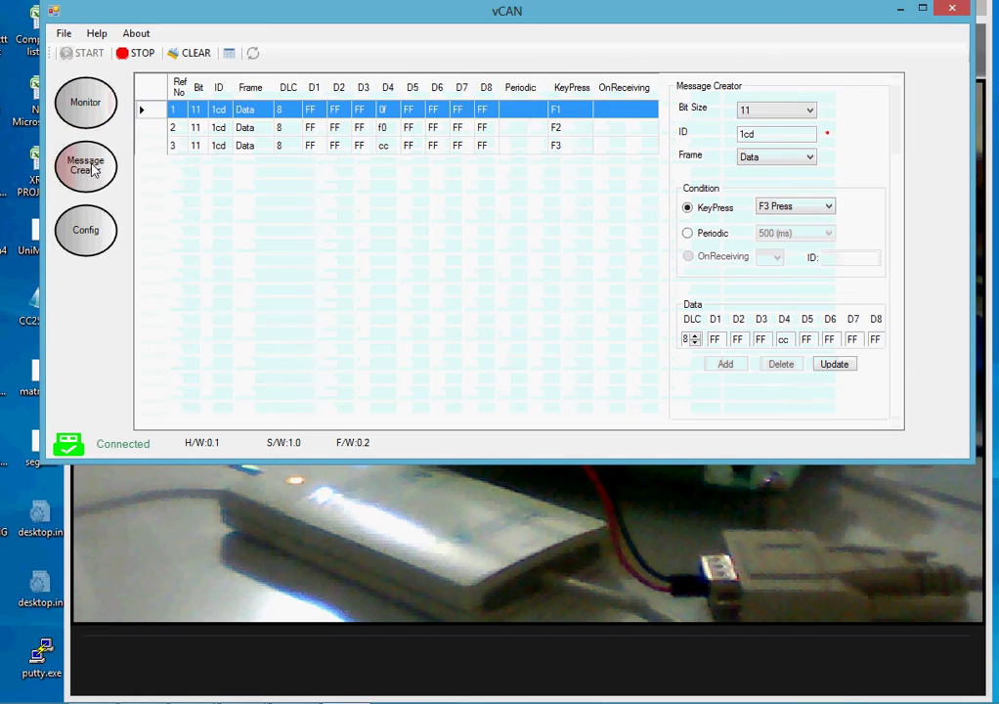
{"action": "left_click", "coordinate": [85, 217]}
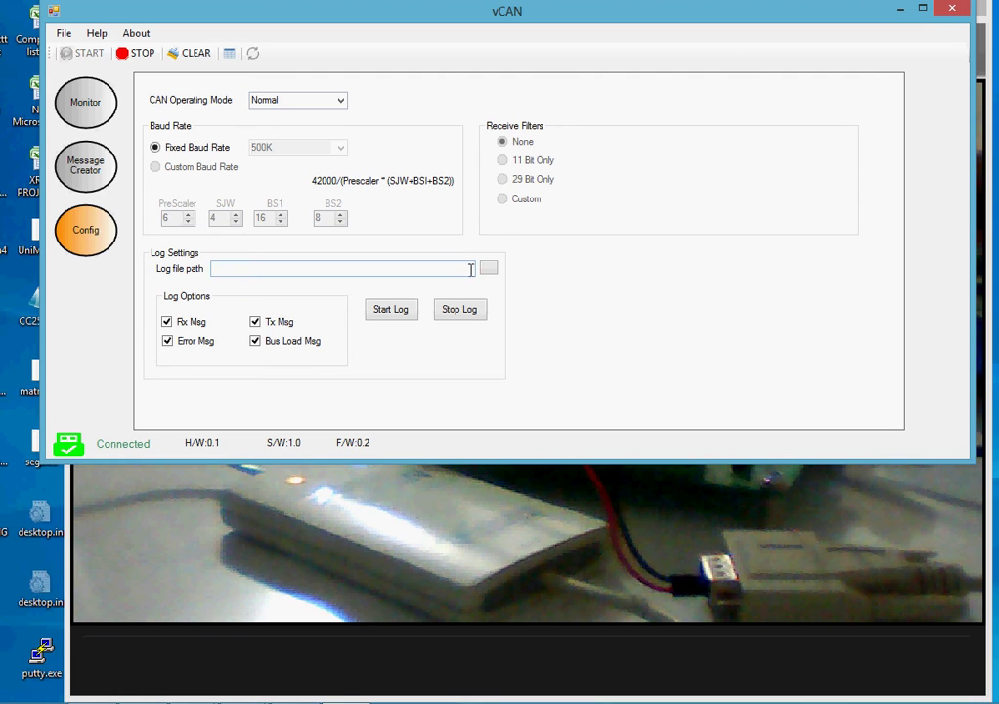
{"action": "left_click", "coordinate": [97, 172]}
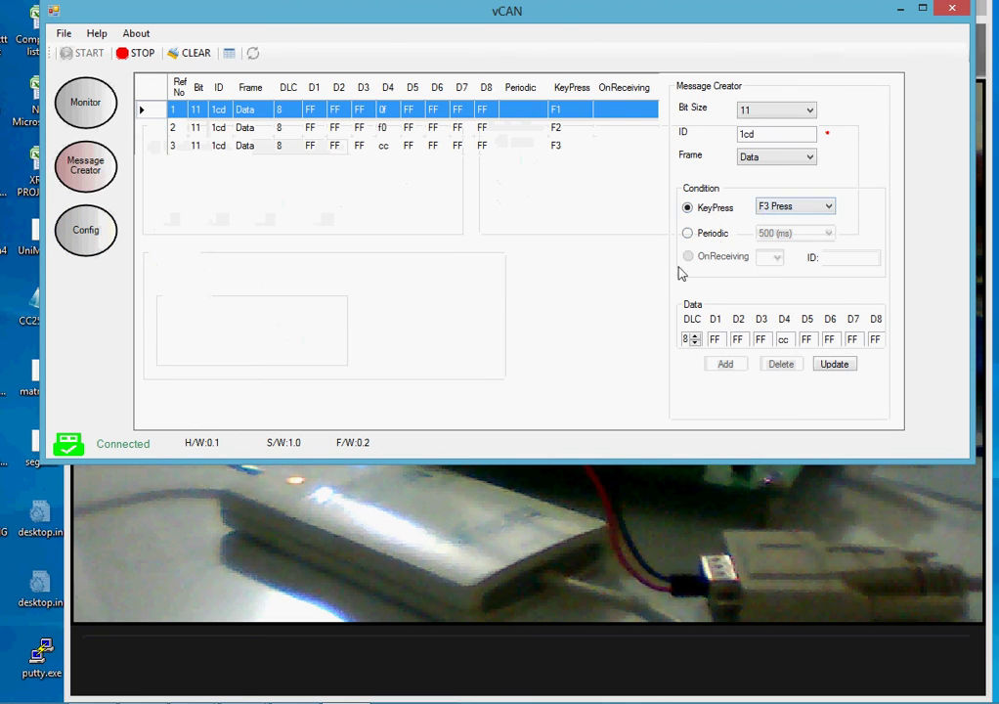
{"action": "left_click", "coordinate": [690, 234]}
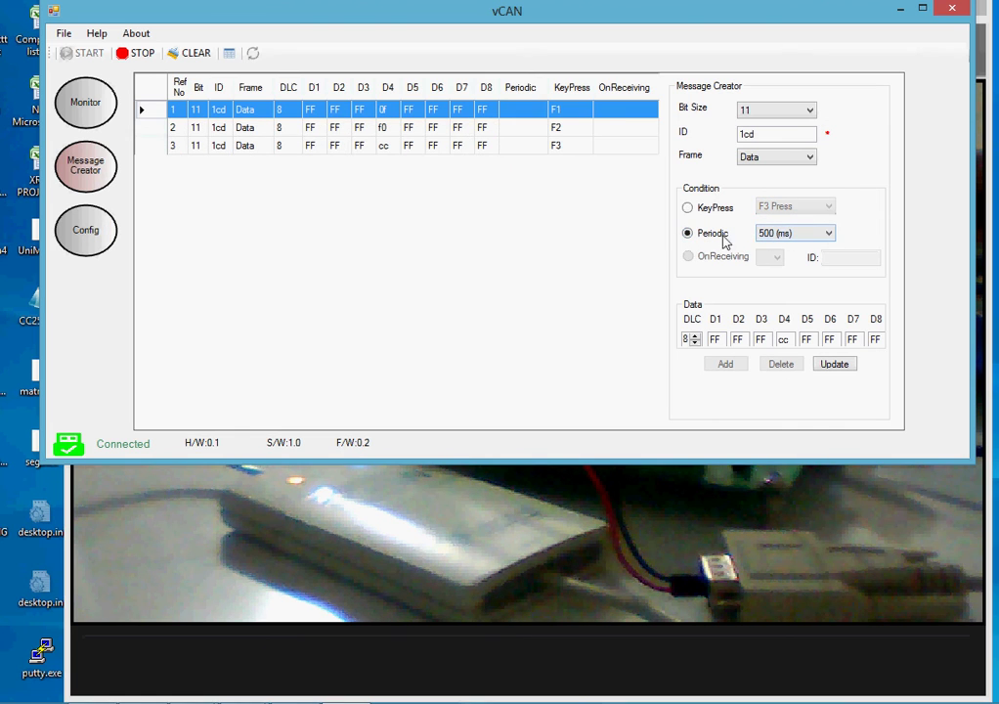
{"action": "left_click", "coordinate": [788, 236]}
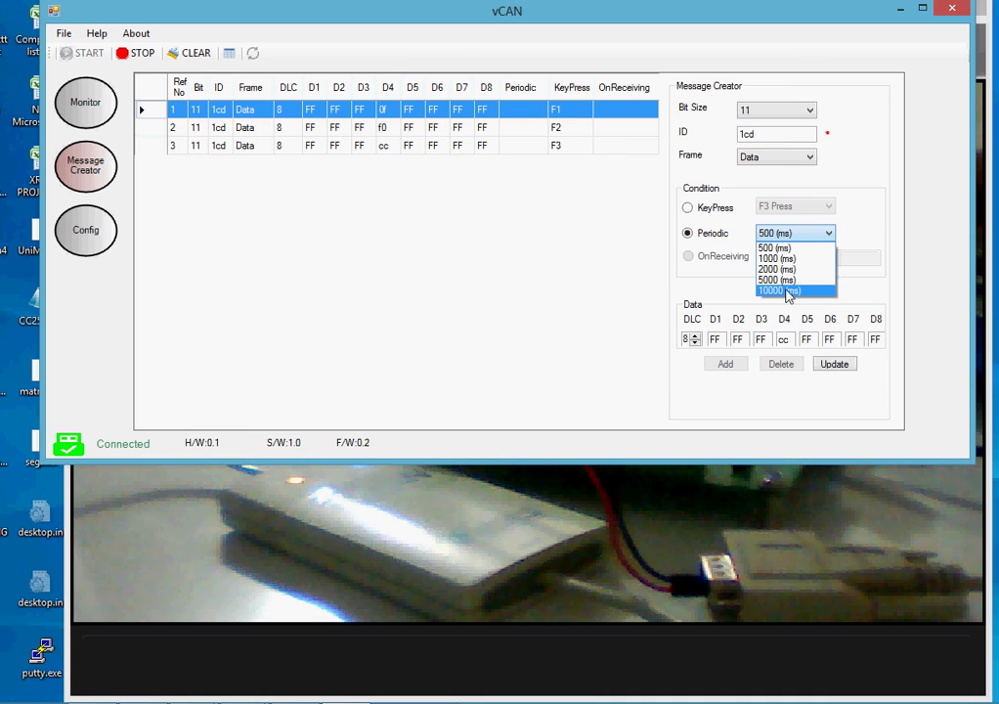
{"action": "left_click", "coordinate": [712, 210]}
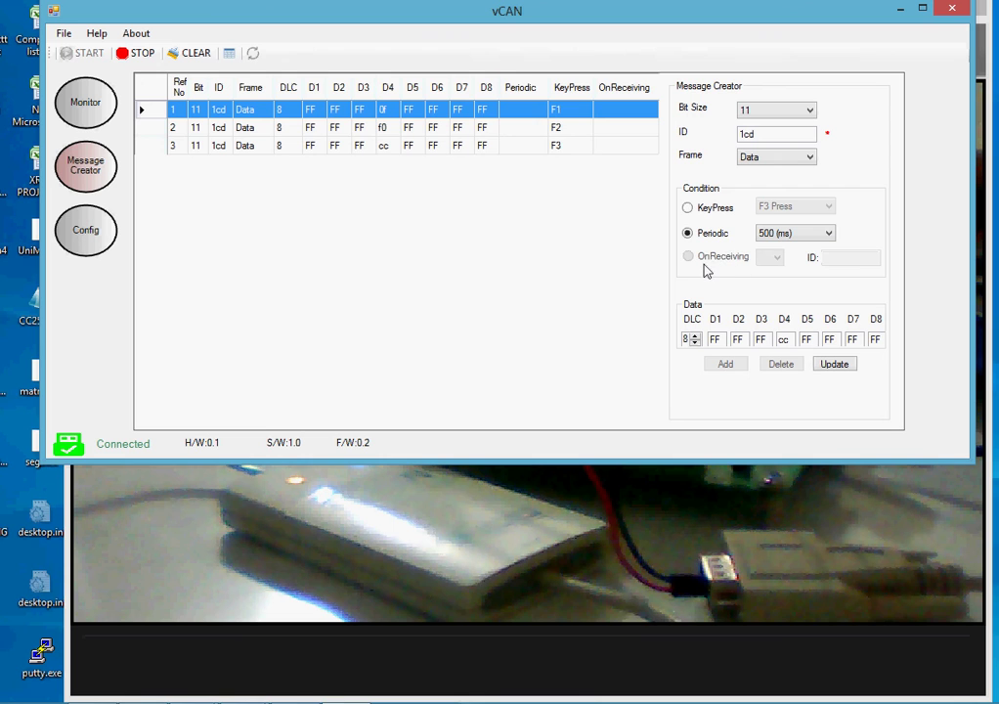
{"action": "left_click", "coordinate": [696, 212]}
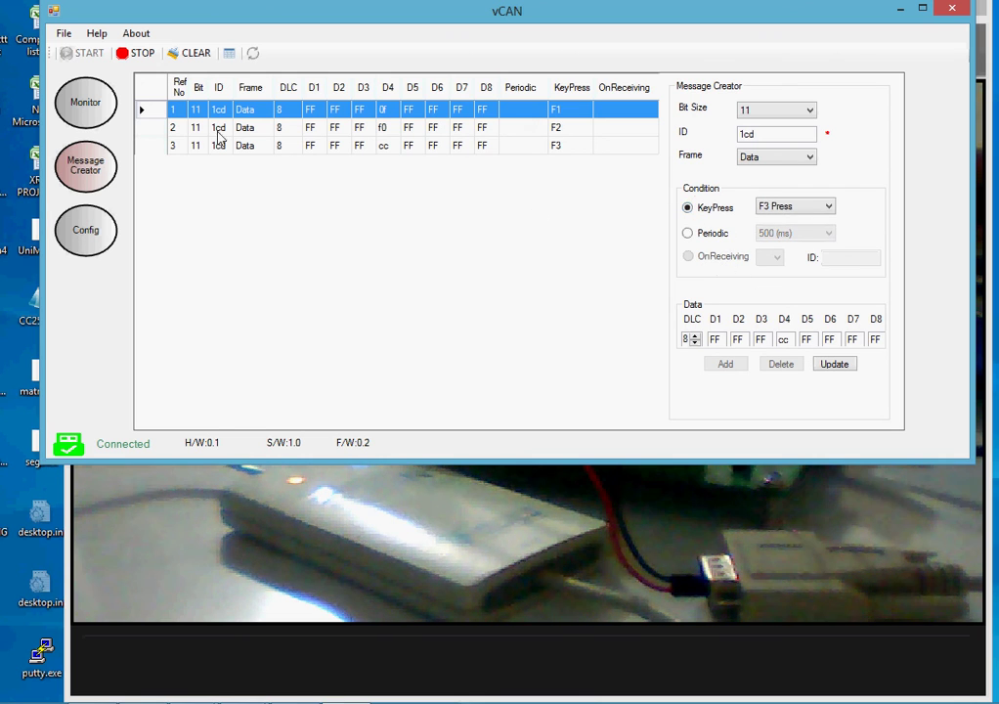